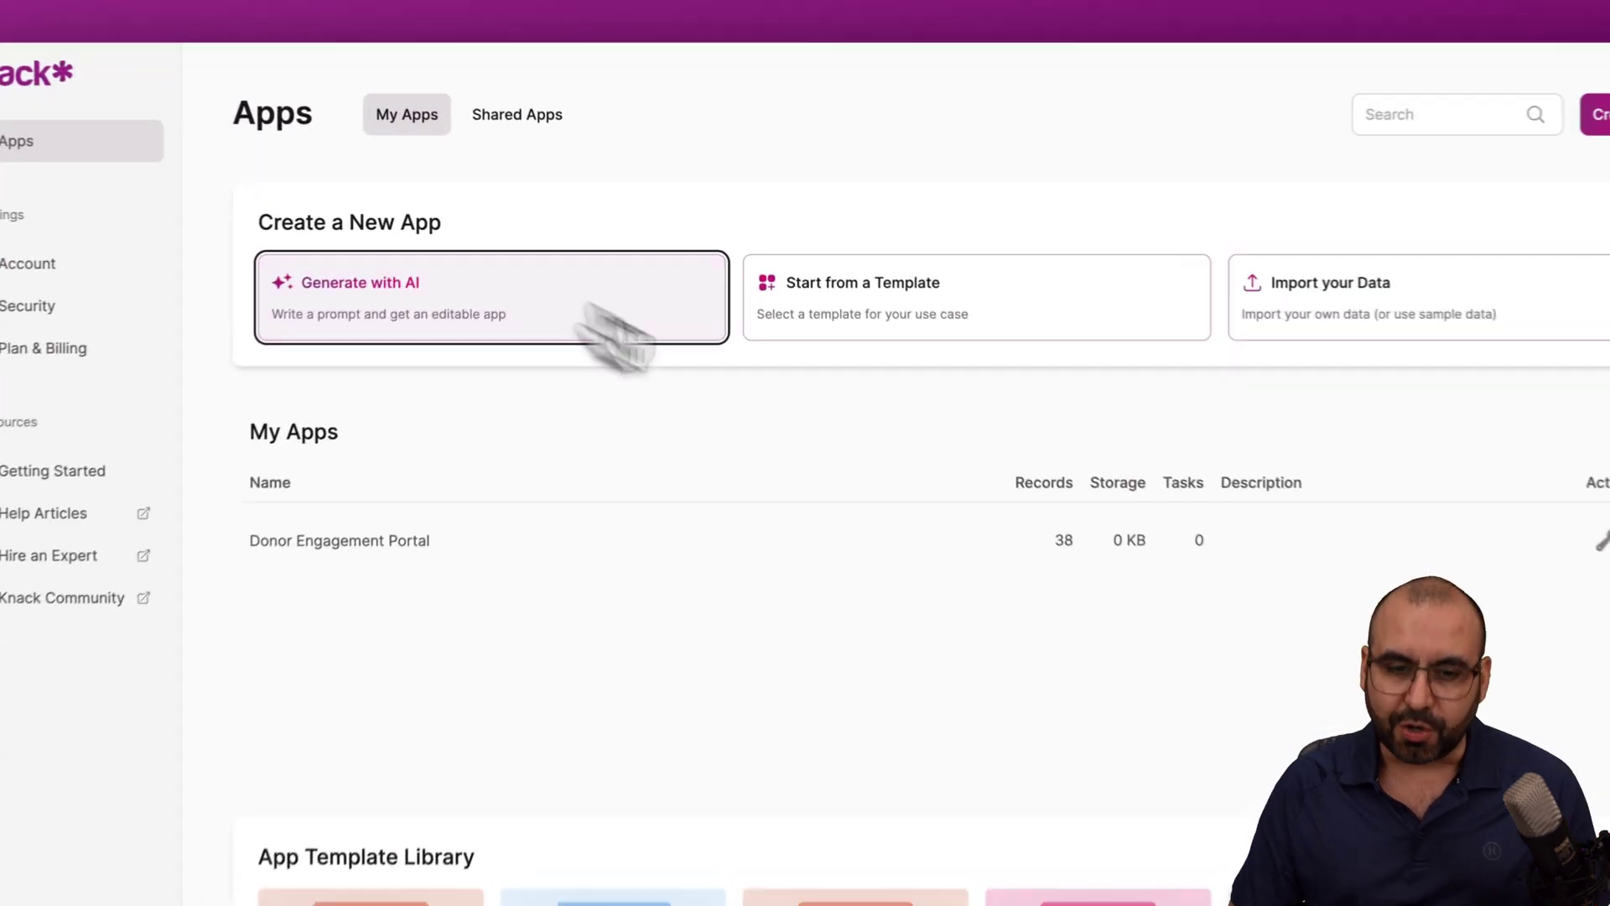
- Generate a new app with AI from a prompt for a no-code finance app tracking income, expenses, invoices and approvals with reports, role-based access and automated alerts
left_click(604, 272)
type("I need a no-code finance app builder to centralize and automate financial workflows. I want to track income, expenses, invoices, and approvals in one place while generating real-time reports and dashboards. I also need role-based access so managers, accountants, and staff can see only the data relevant to them. I want to connect external data sources like bank exports or accounting software and set up automated alerts for budget thresholds or overdue payments. This helps me eliminate manual spreadsheets, reduce errors, and make faster financial decisions.")
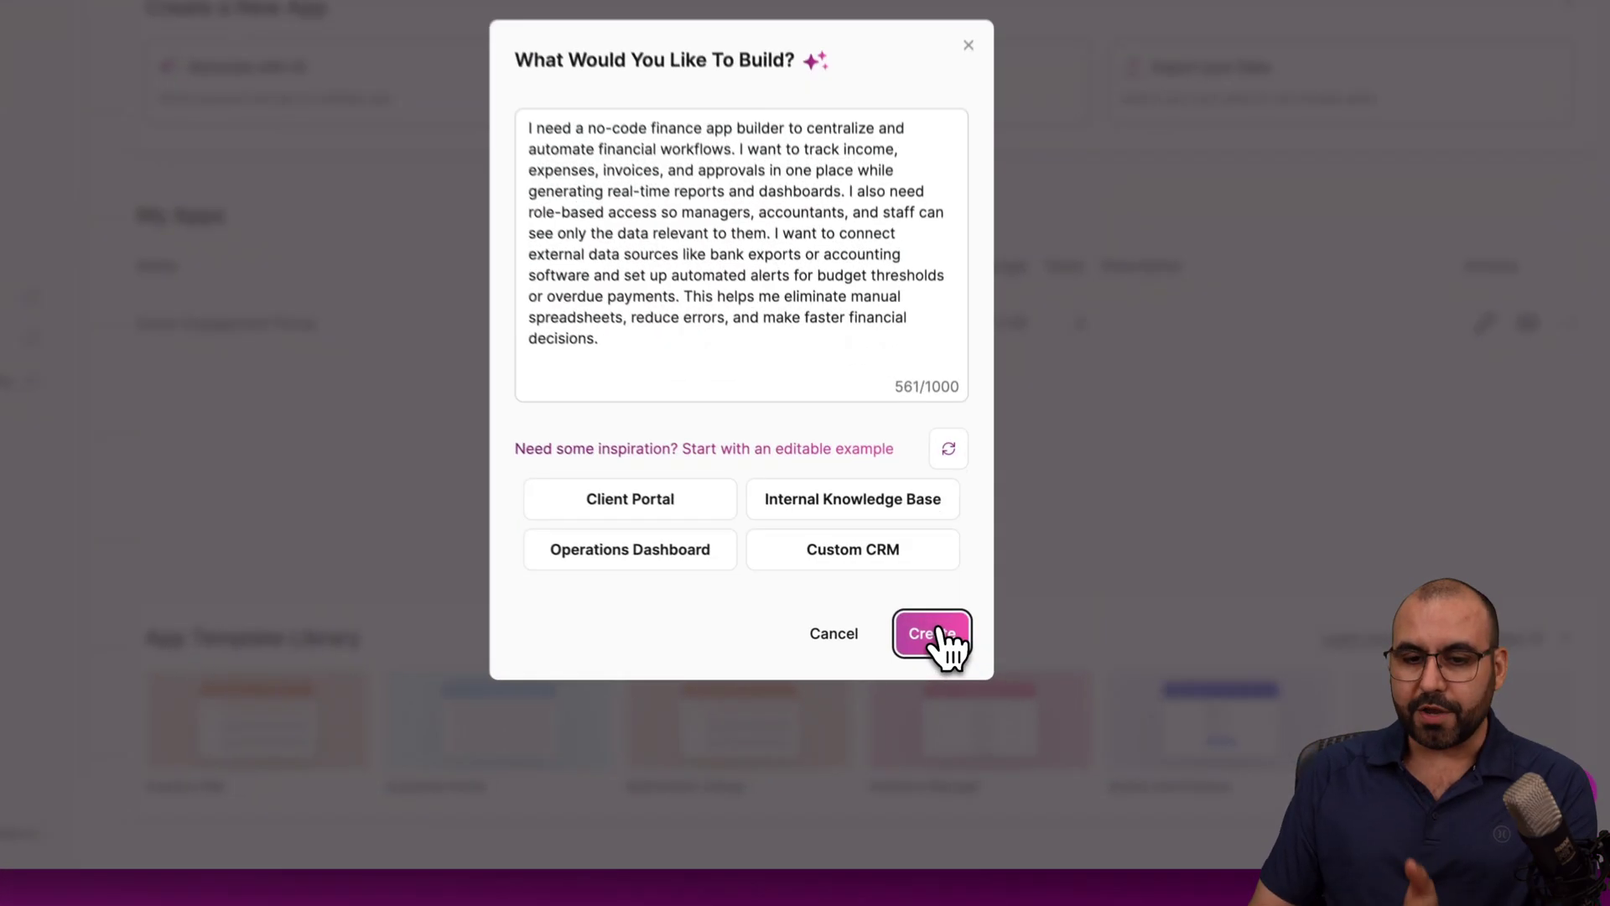
left_click(940, 654)
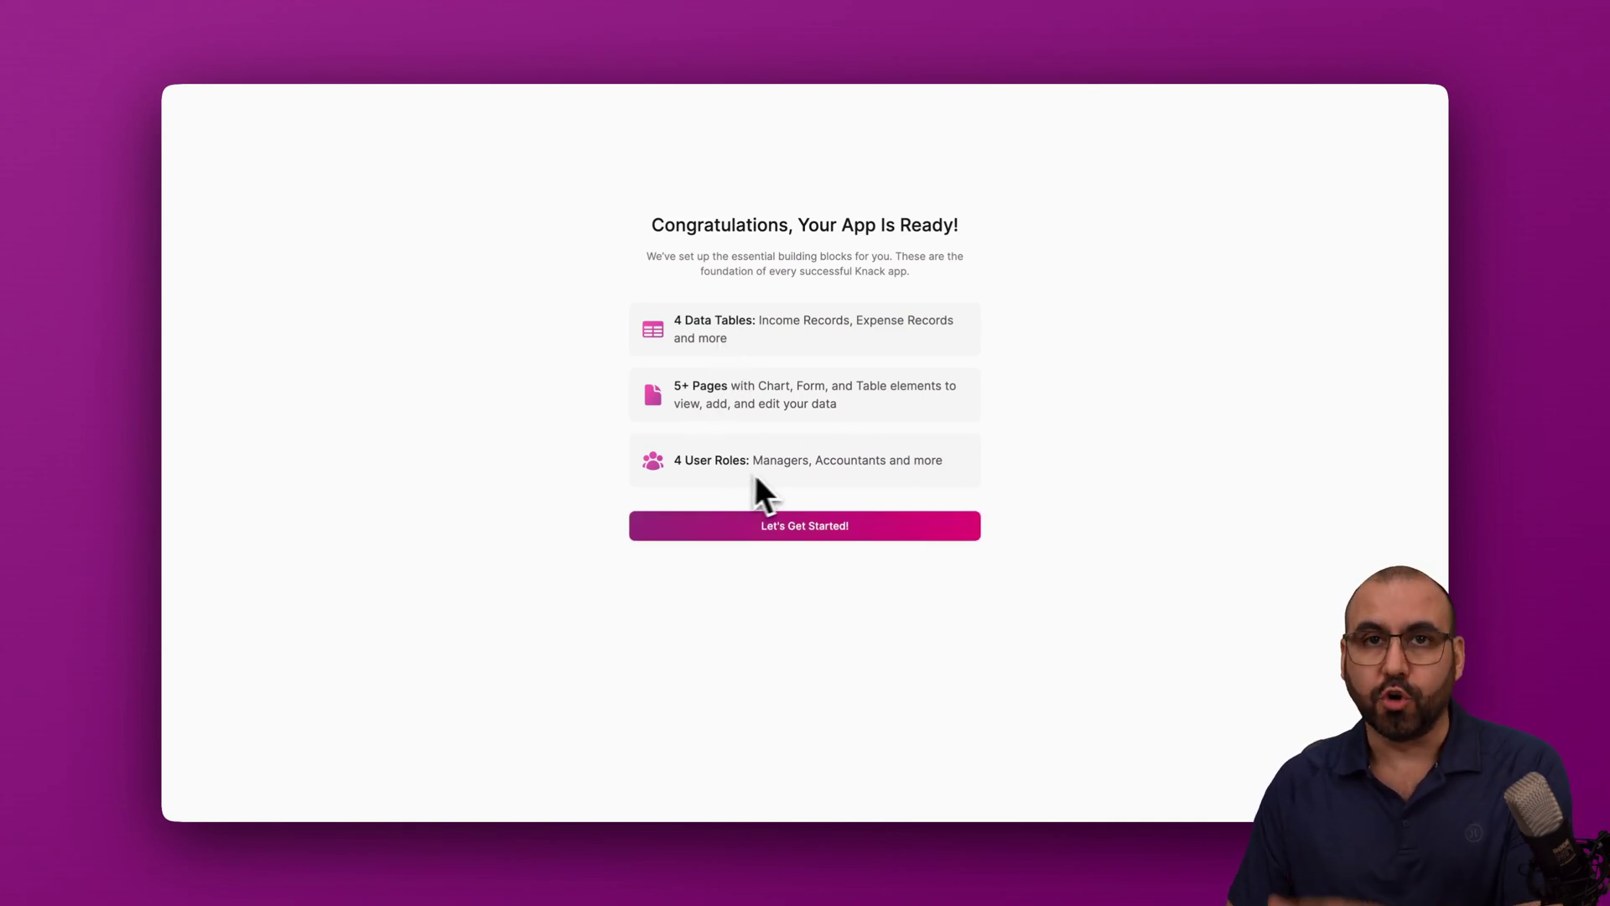
left_click(797, 528)
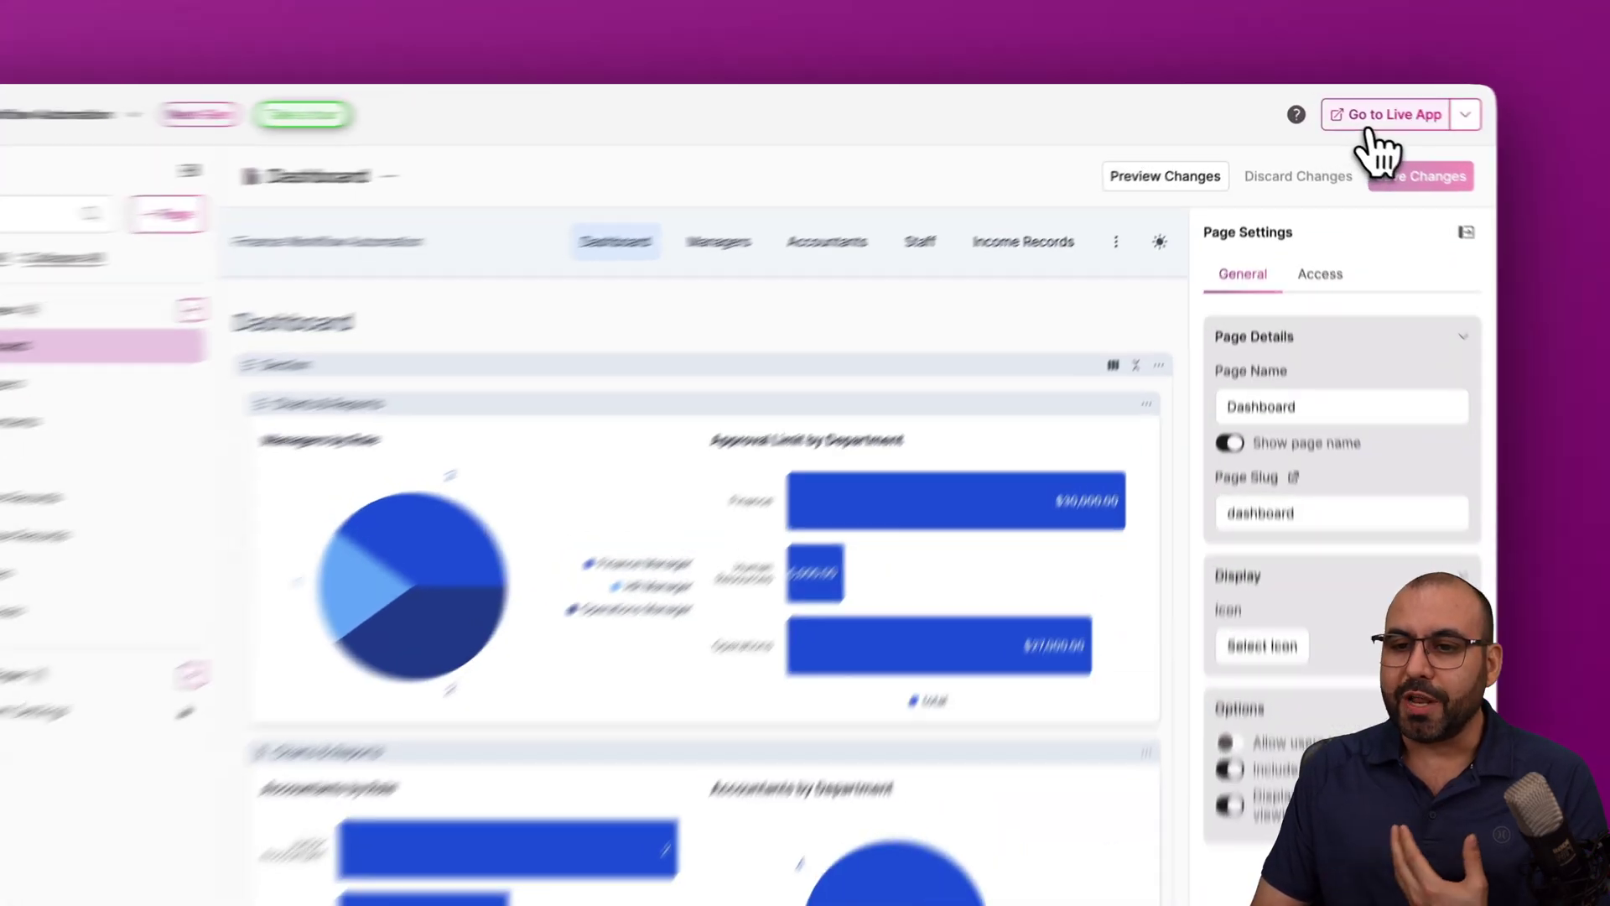
- Open the live app and look through its Managers, Accountants, Income Records, Expense Records and Invoices pages
left_click(1369, 126)
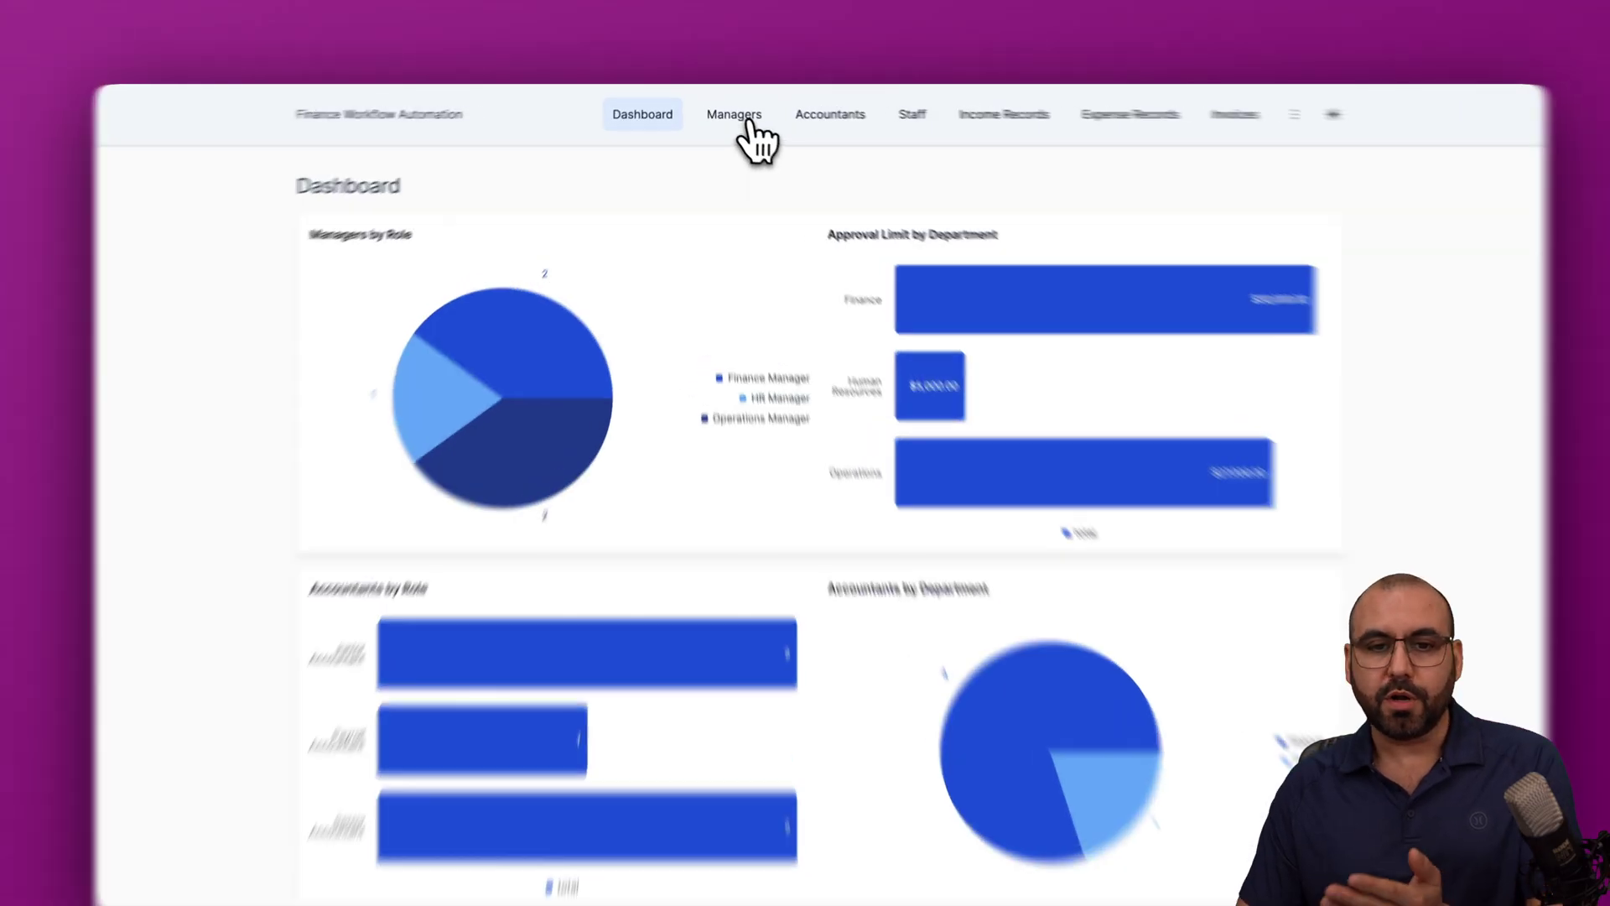
left_click(729, 112)
scroll(691, 762, "down", 3)
scroll(691, 763, "up", 3)
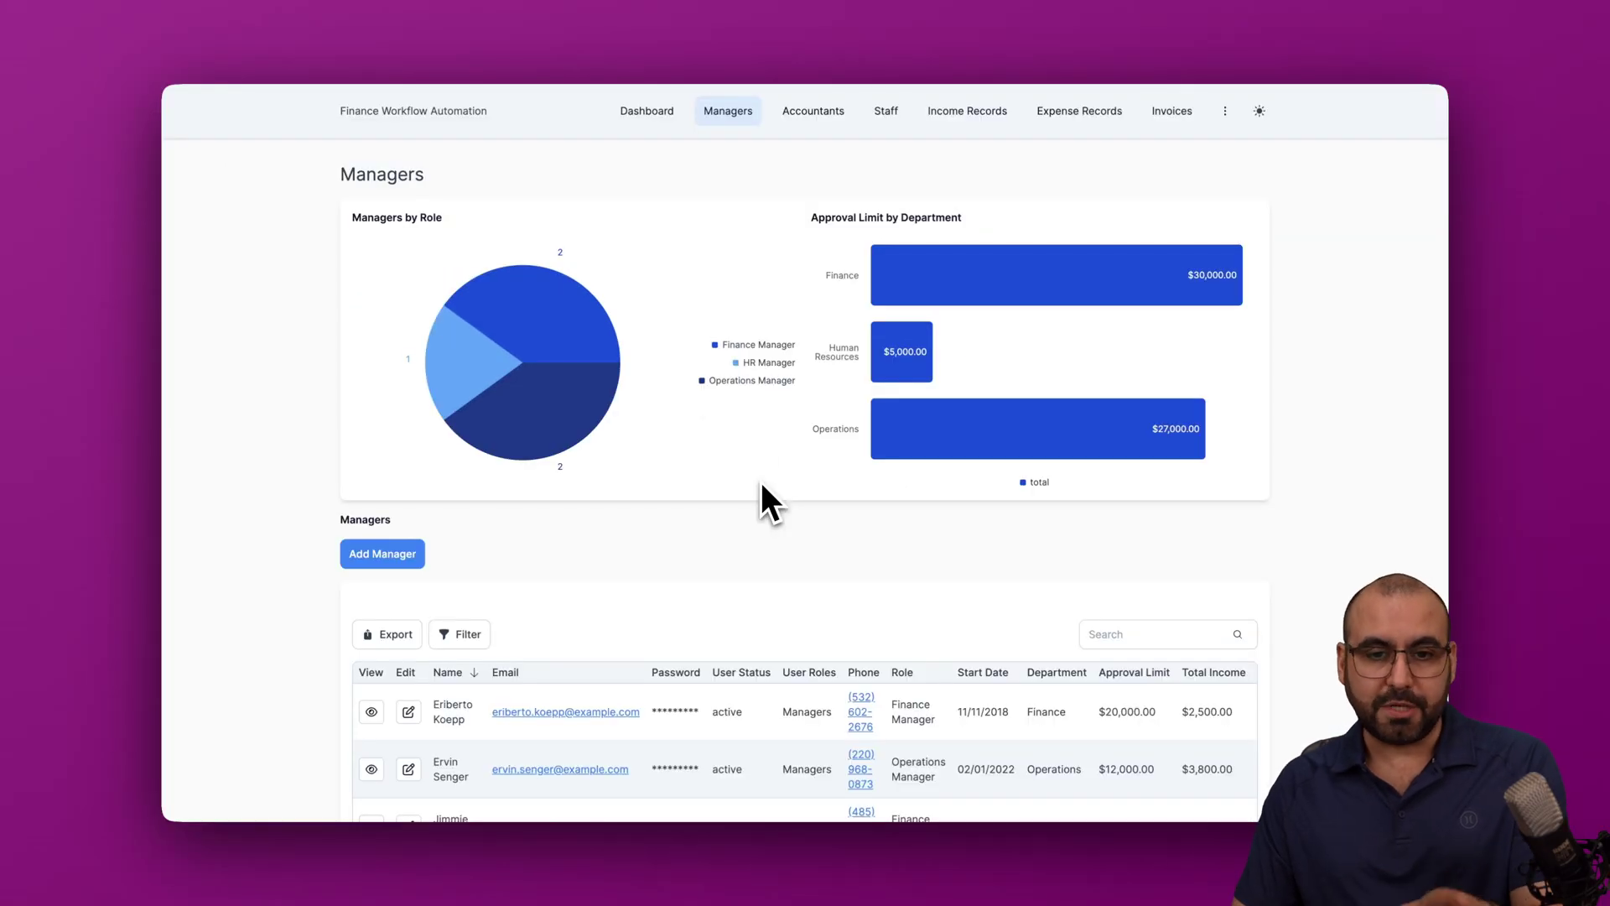
left_click(814, 111)
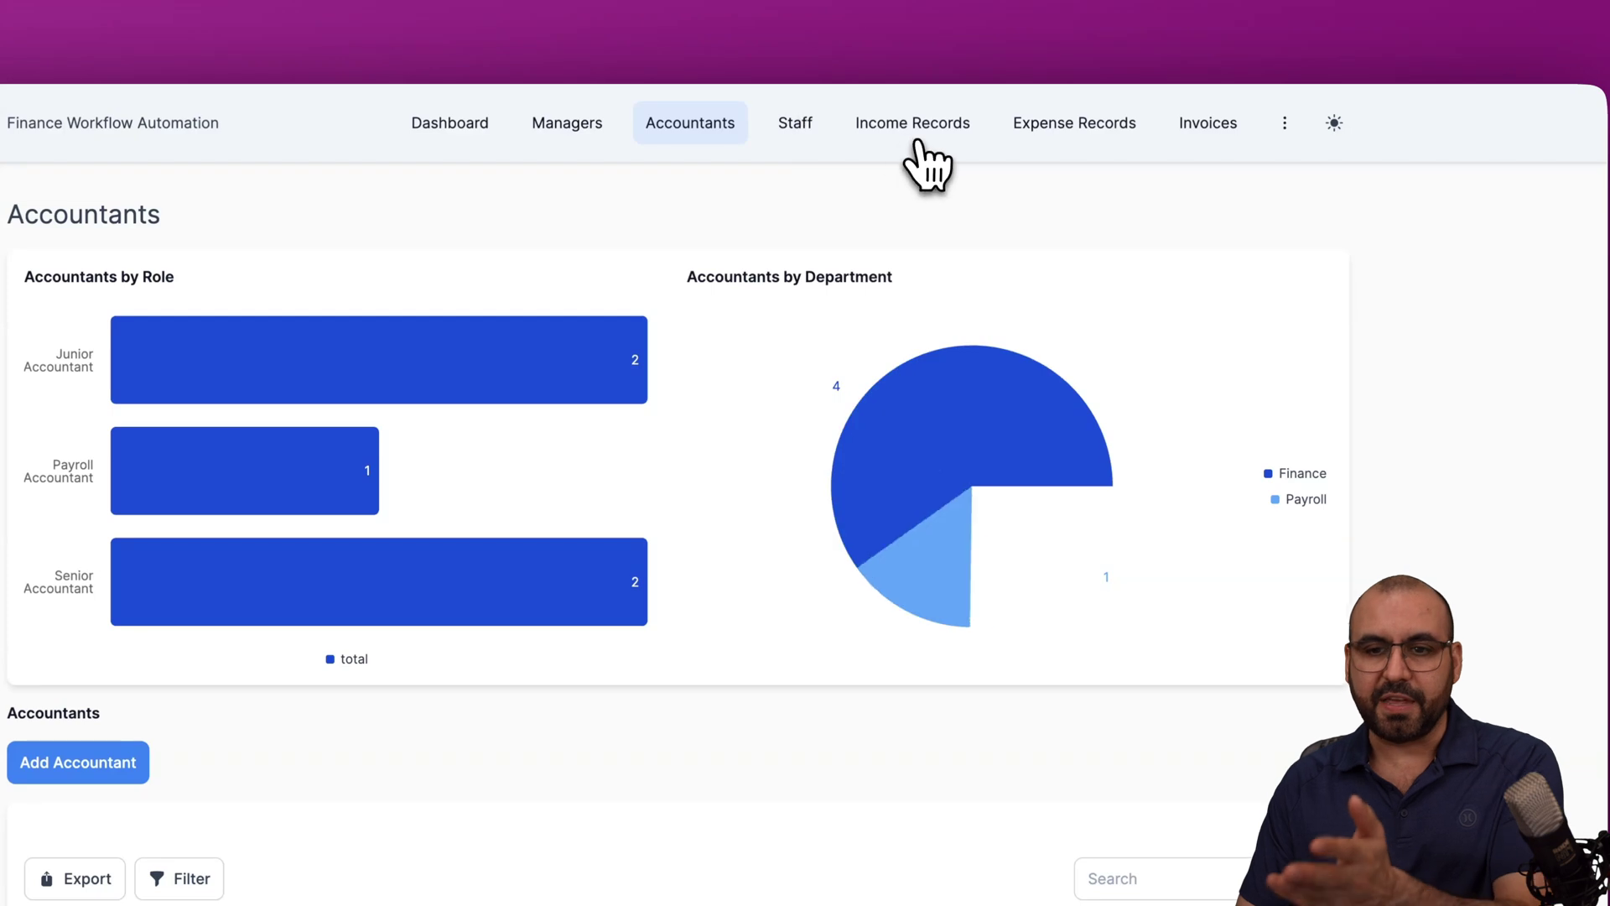
left_click(918, 141)
left_click(1115, 141)
left_click(1208, 132)
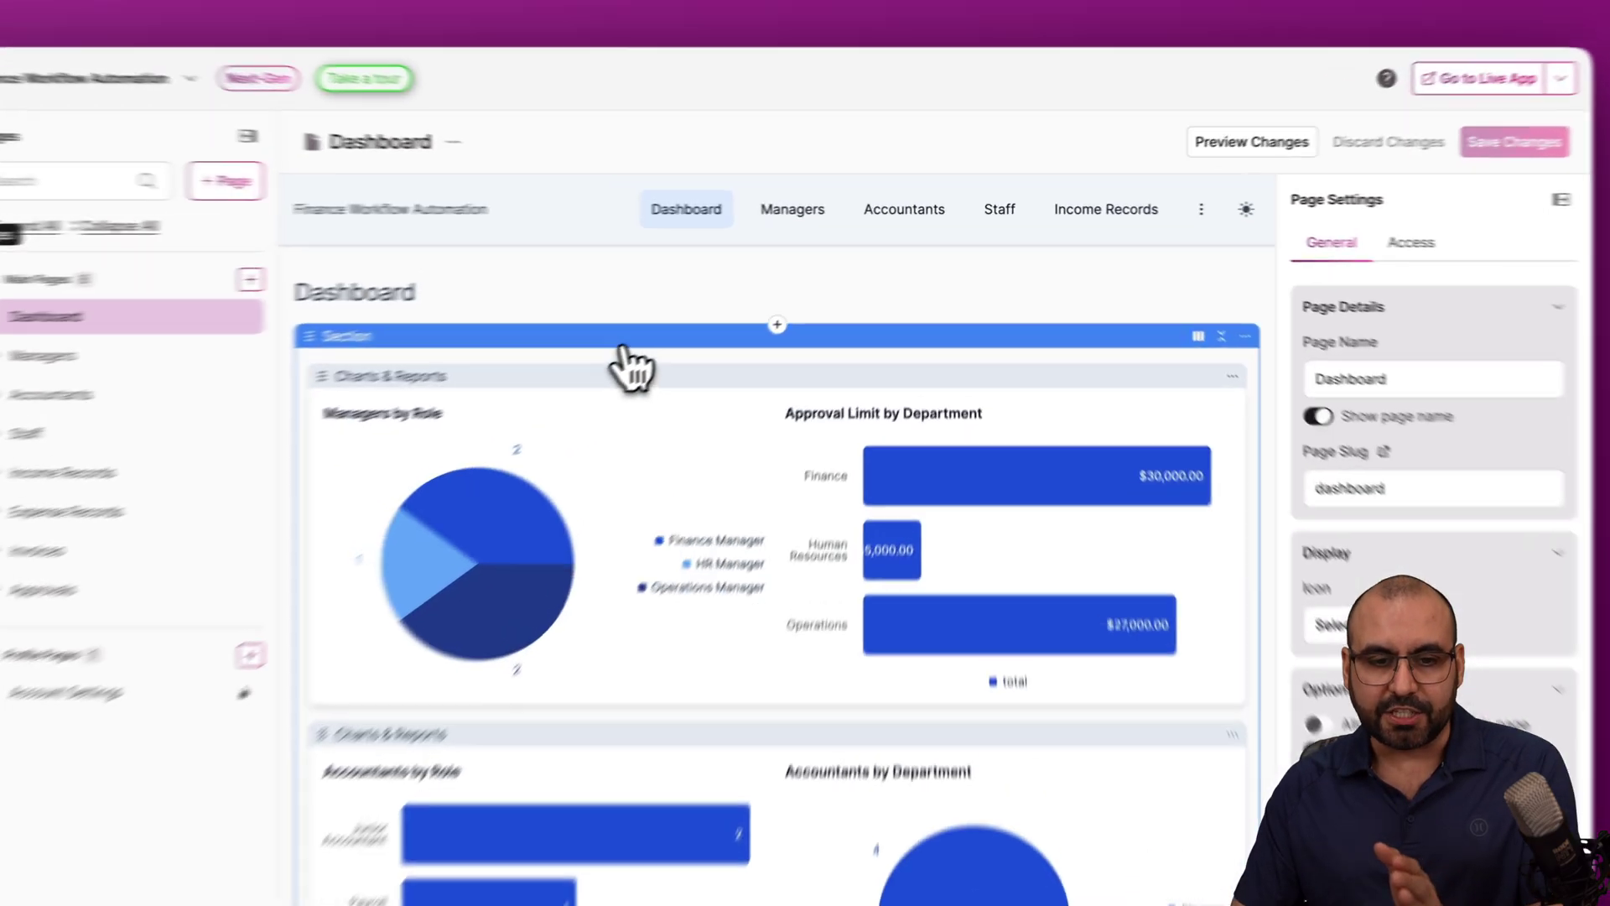
- Examine the general, data display and filtering settings of the Managers by Role chart on the Dashboard page
left_click(707, 310)
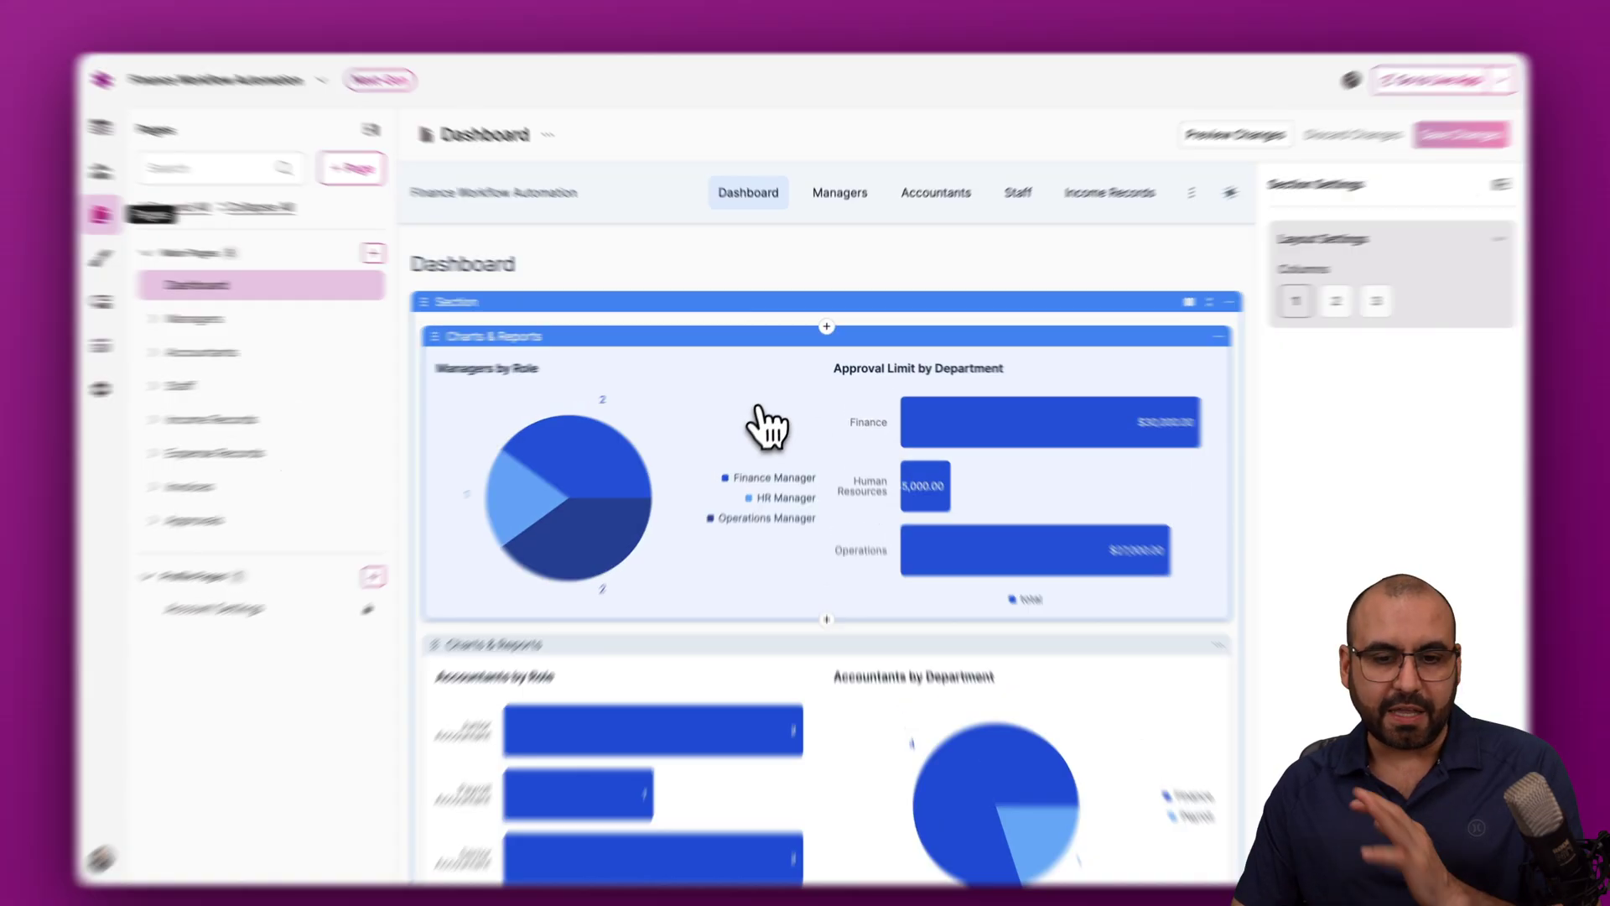
left_click(765, 426)
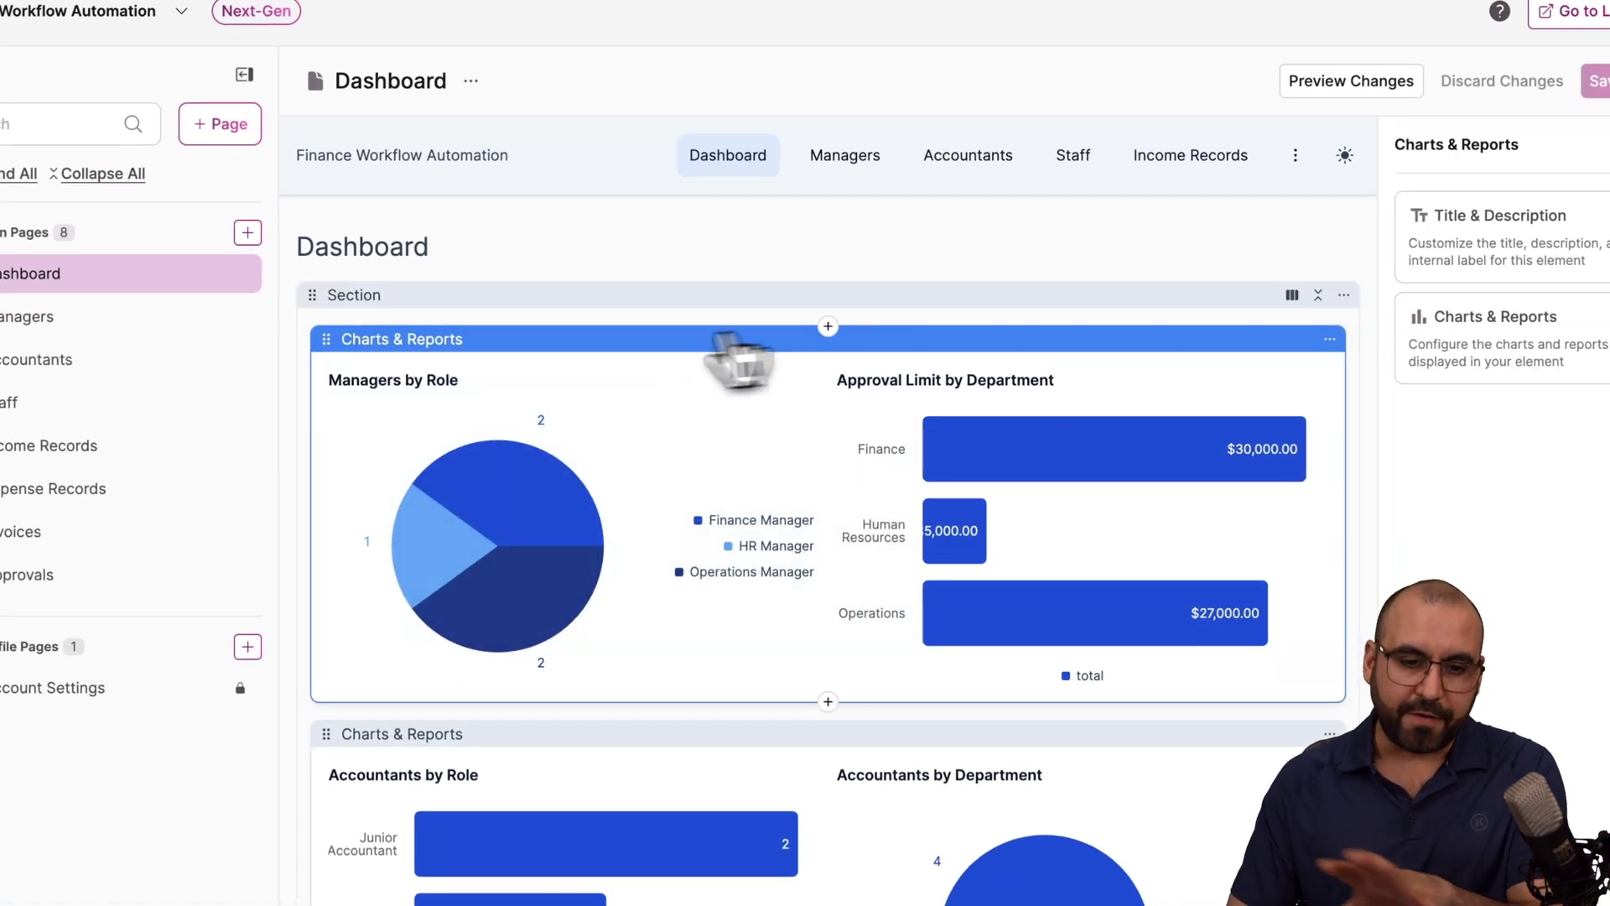
left_click(544, 547)
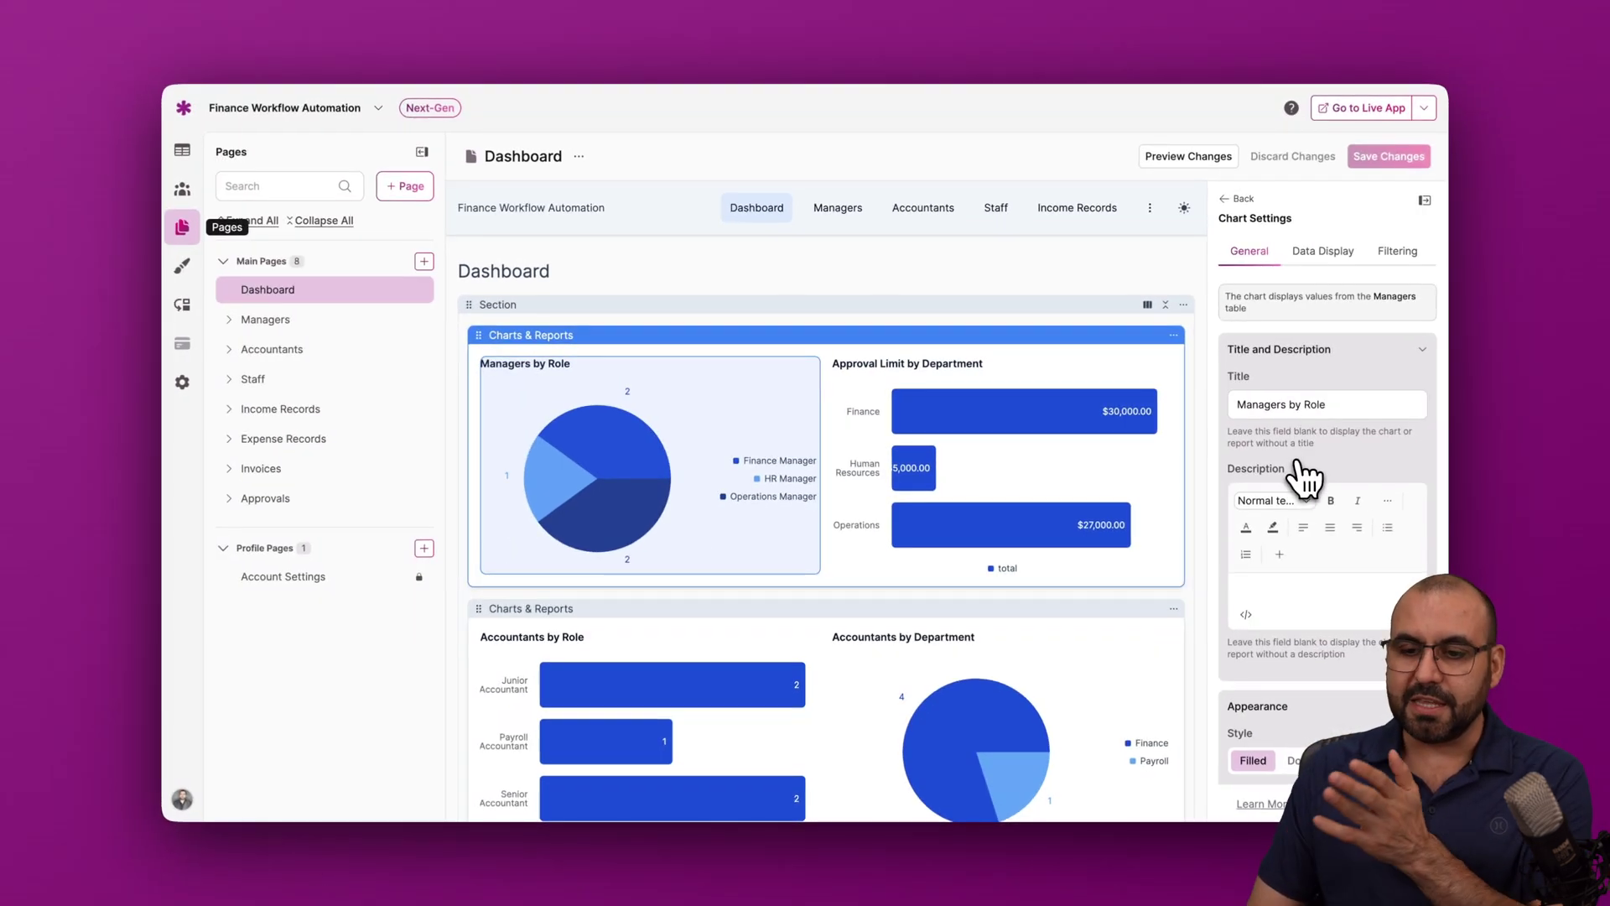
scroll(1517, 545, "down", 2)
scroll(1302, 478, "down", 3)
scroll(1304, 476, "up", 4)
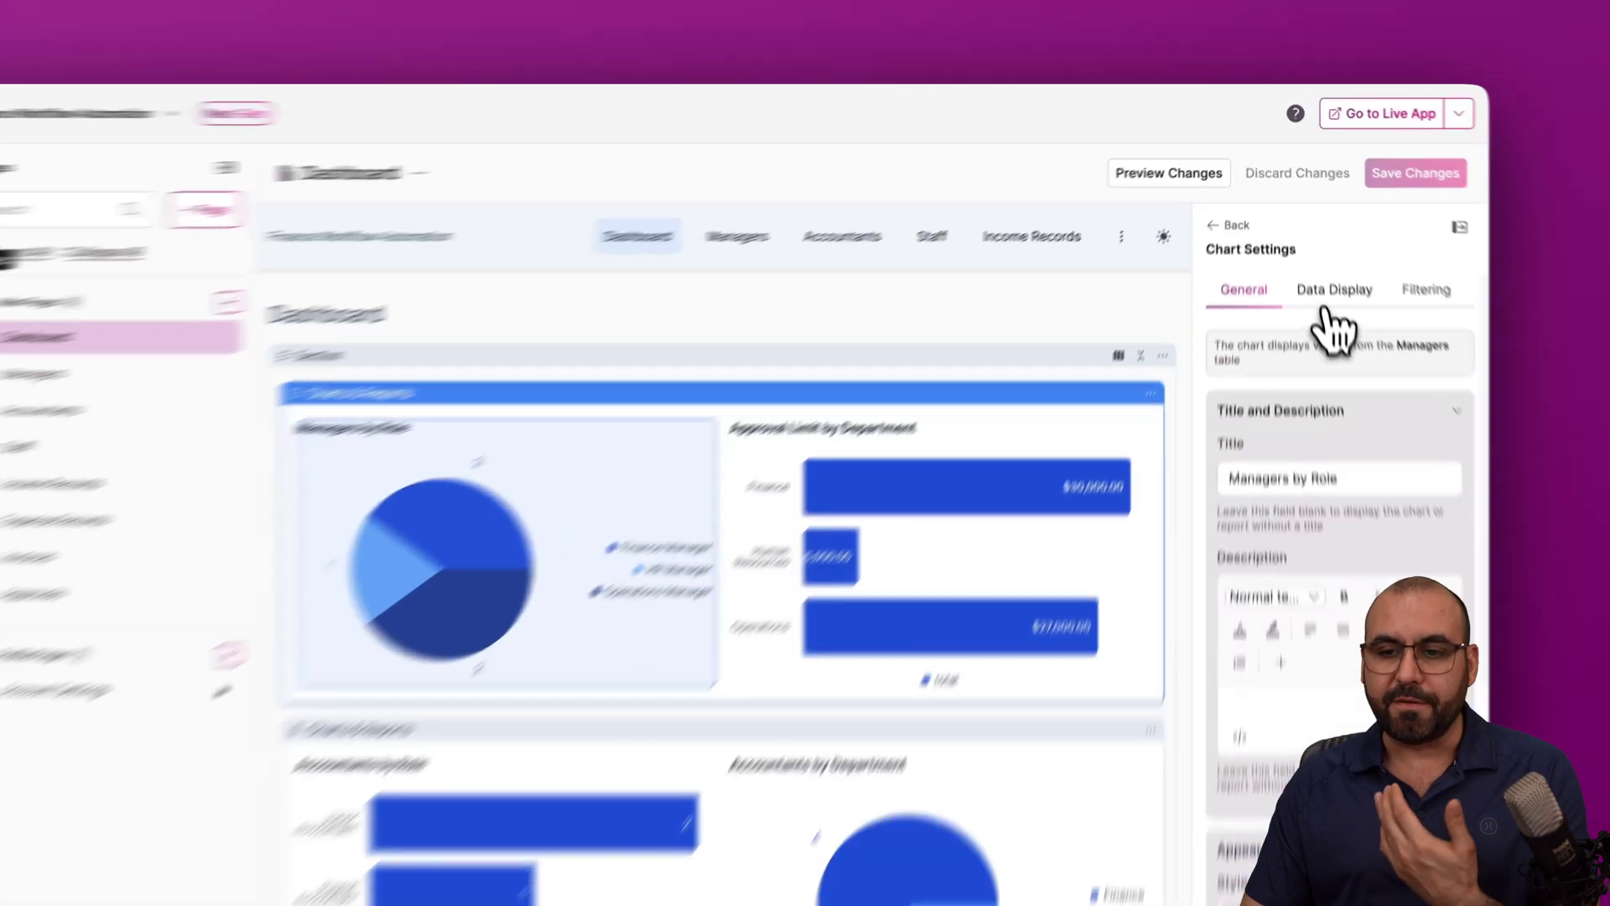
left_click(1335, 292)
left_click(1426, 292)
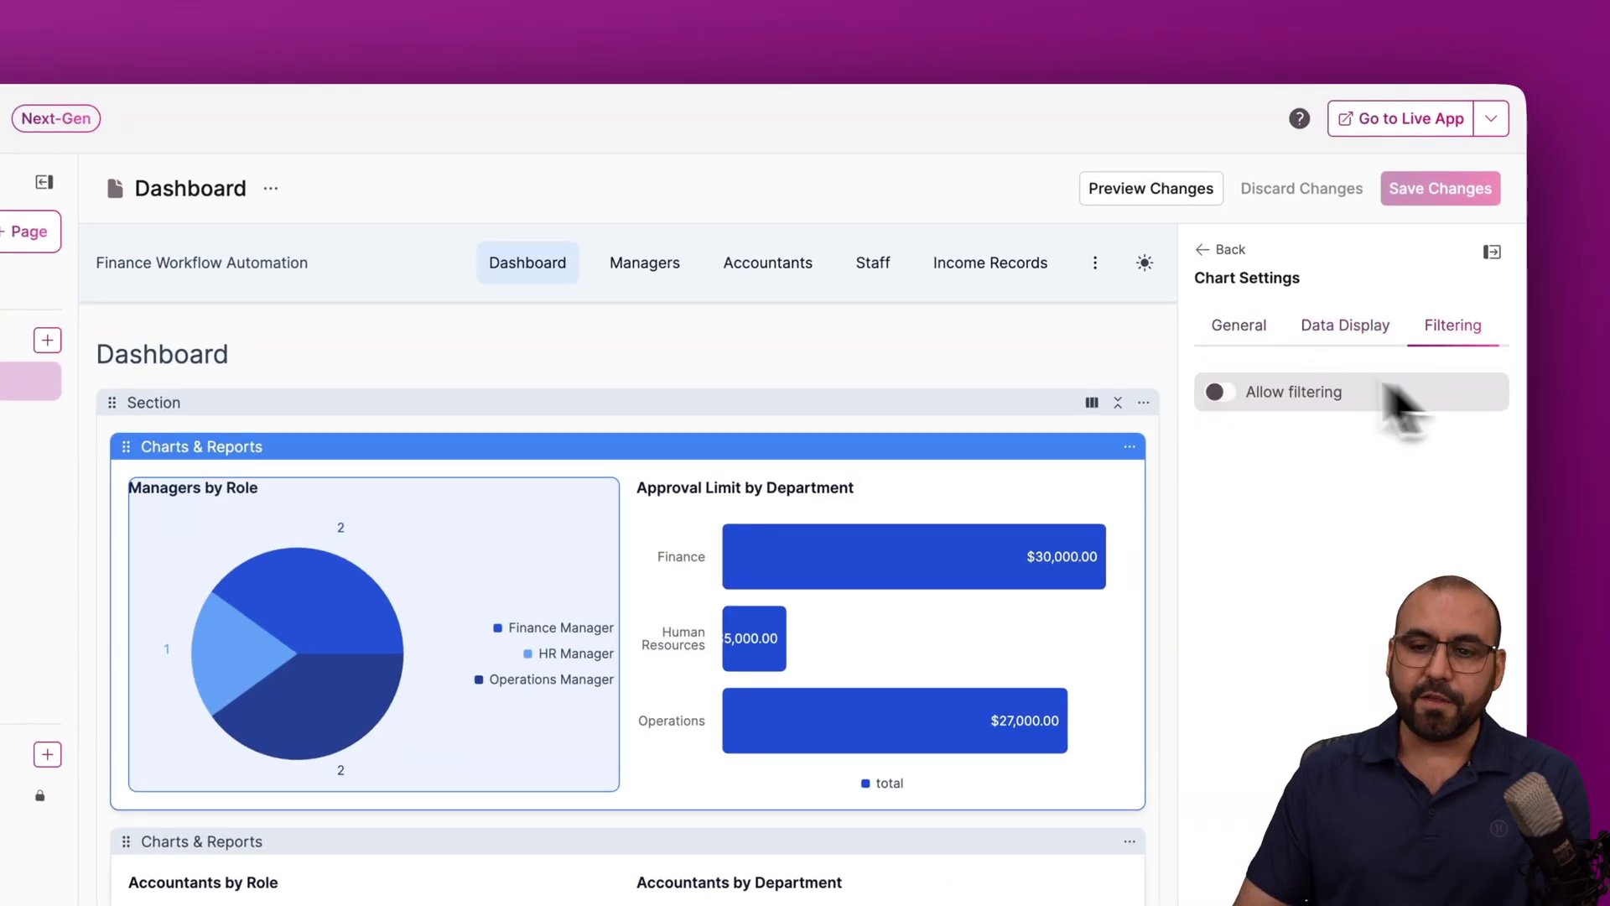
left_click(1226, 328)
left_click(1212, 252)
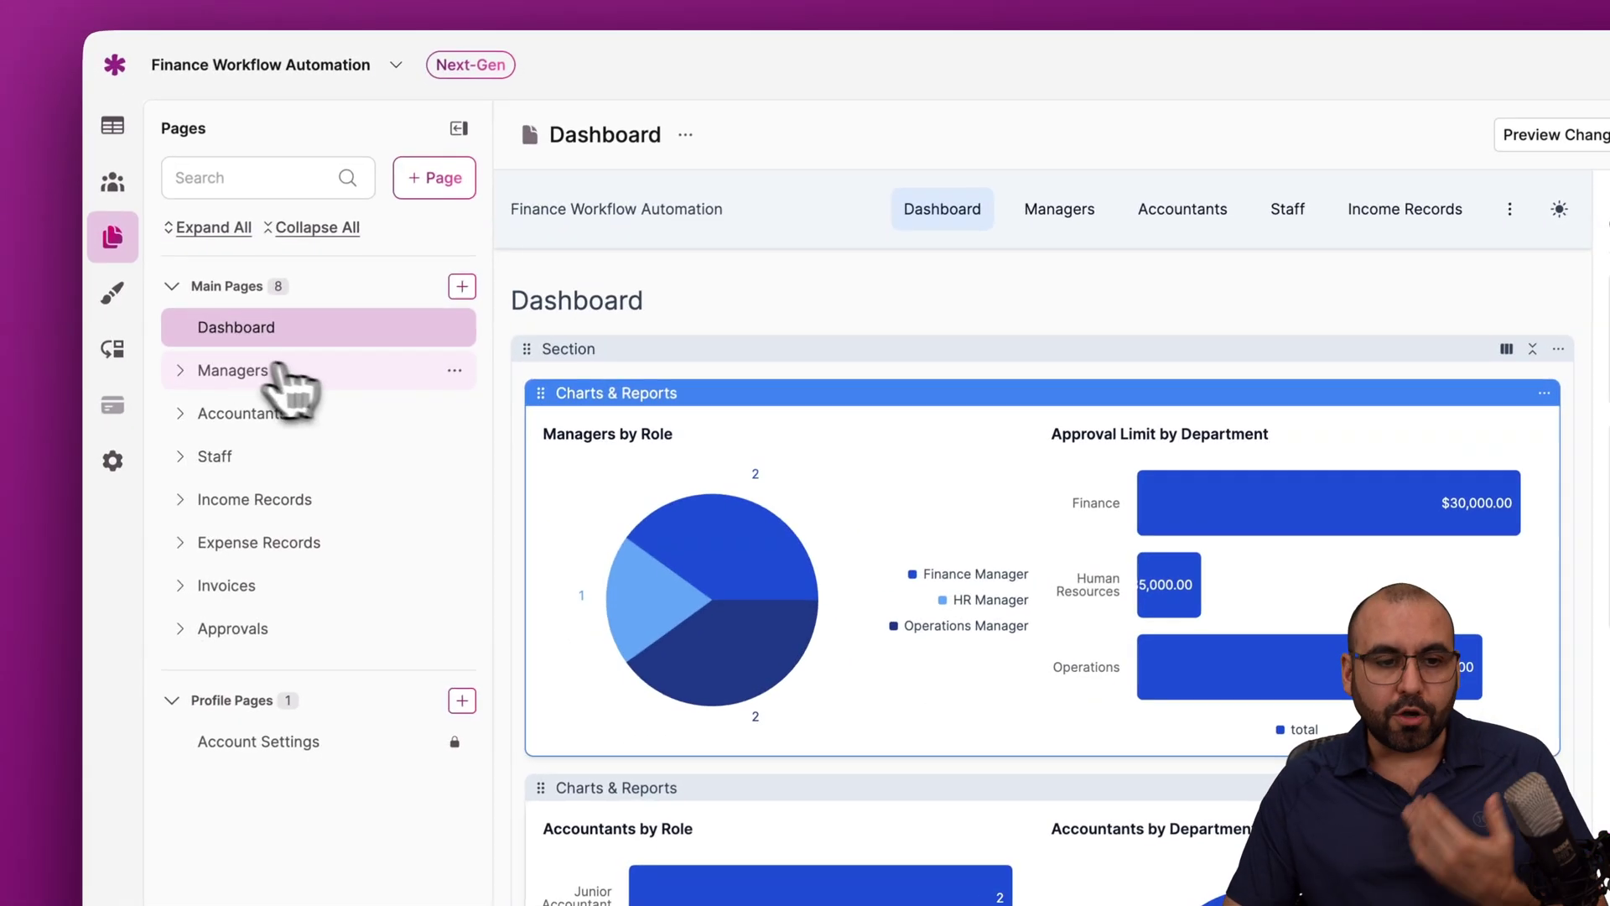
- Open the Add Manager page under Managers and view its form settings
left_click(272, 369)
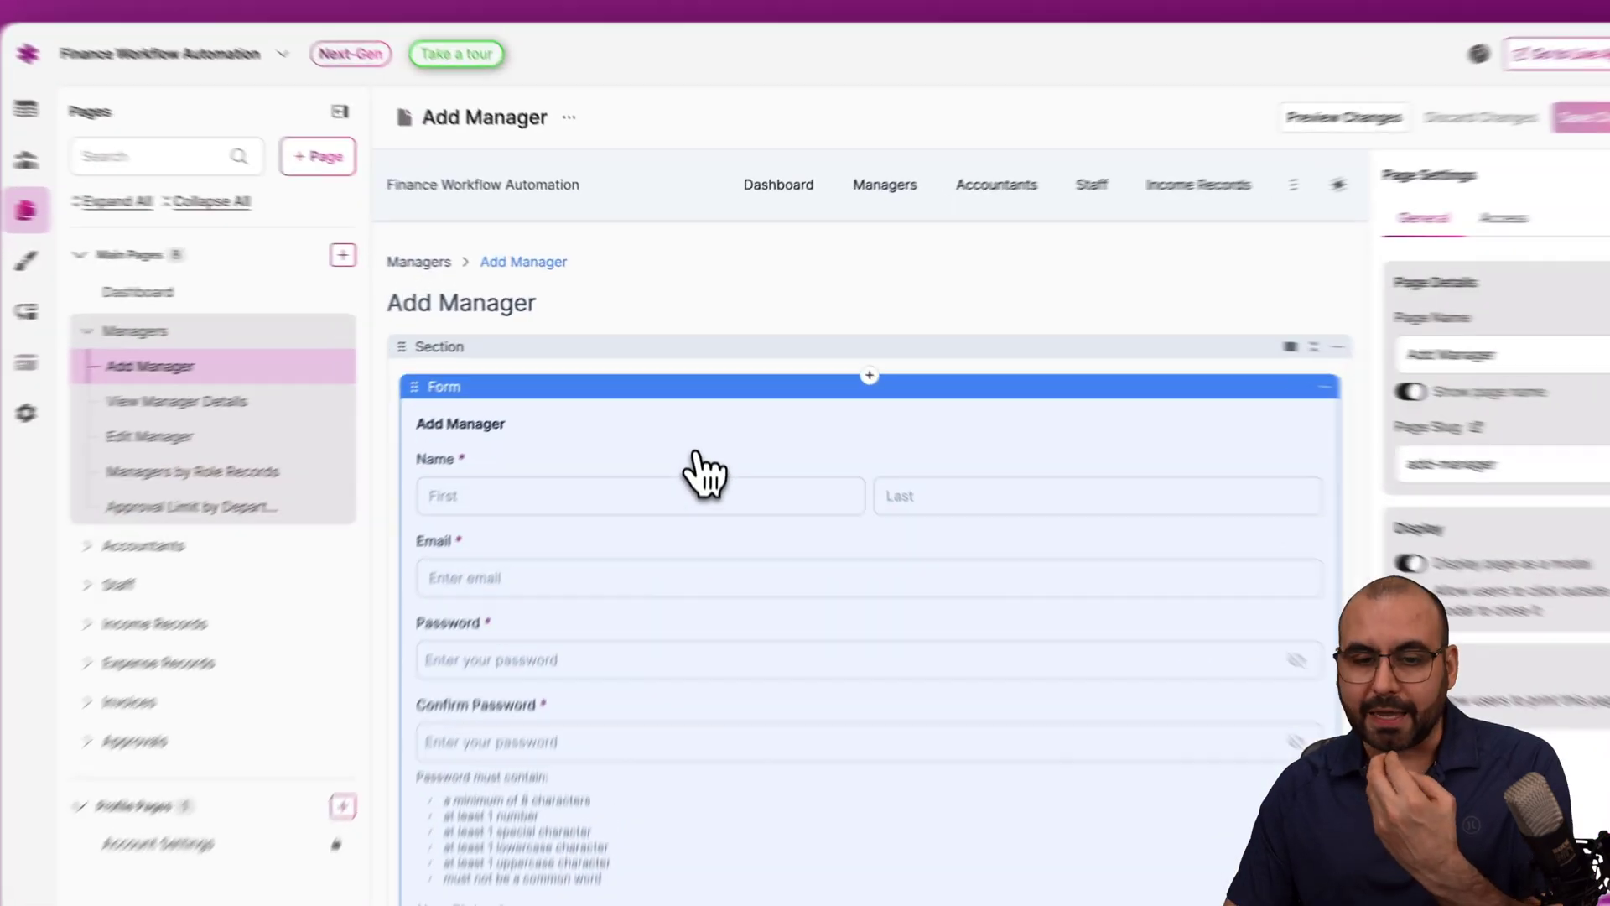
left_click(701, 430)
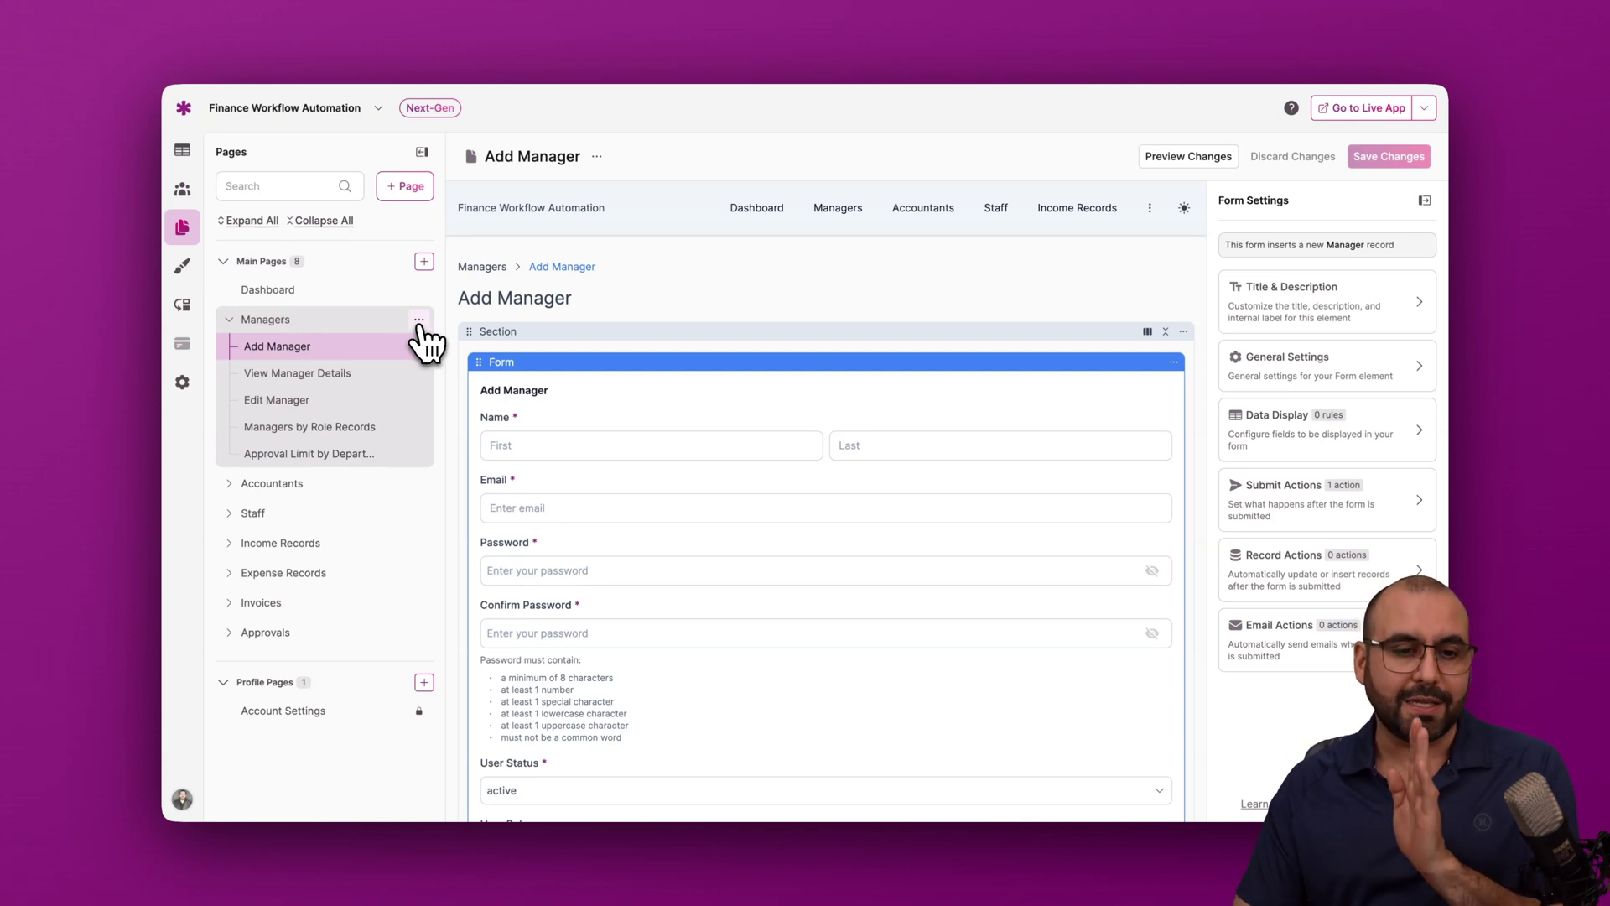
- Protect the Managers page with a login, allowing new users to register and restricting access to the Managers, Accountants and Administrators roles
left_click(419, 320)
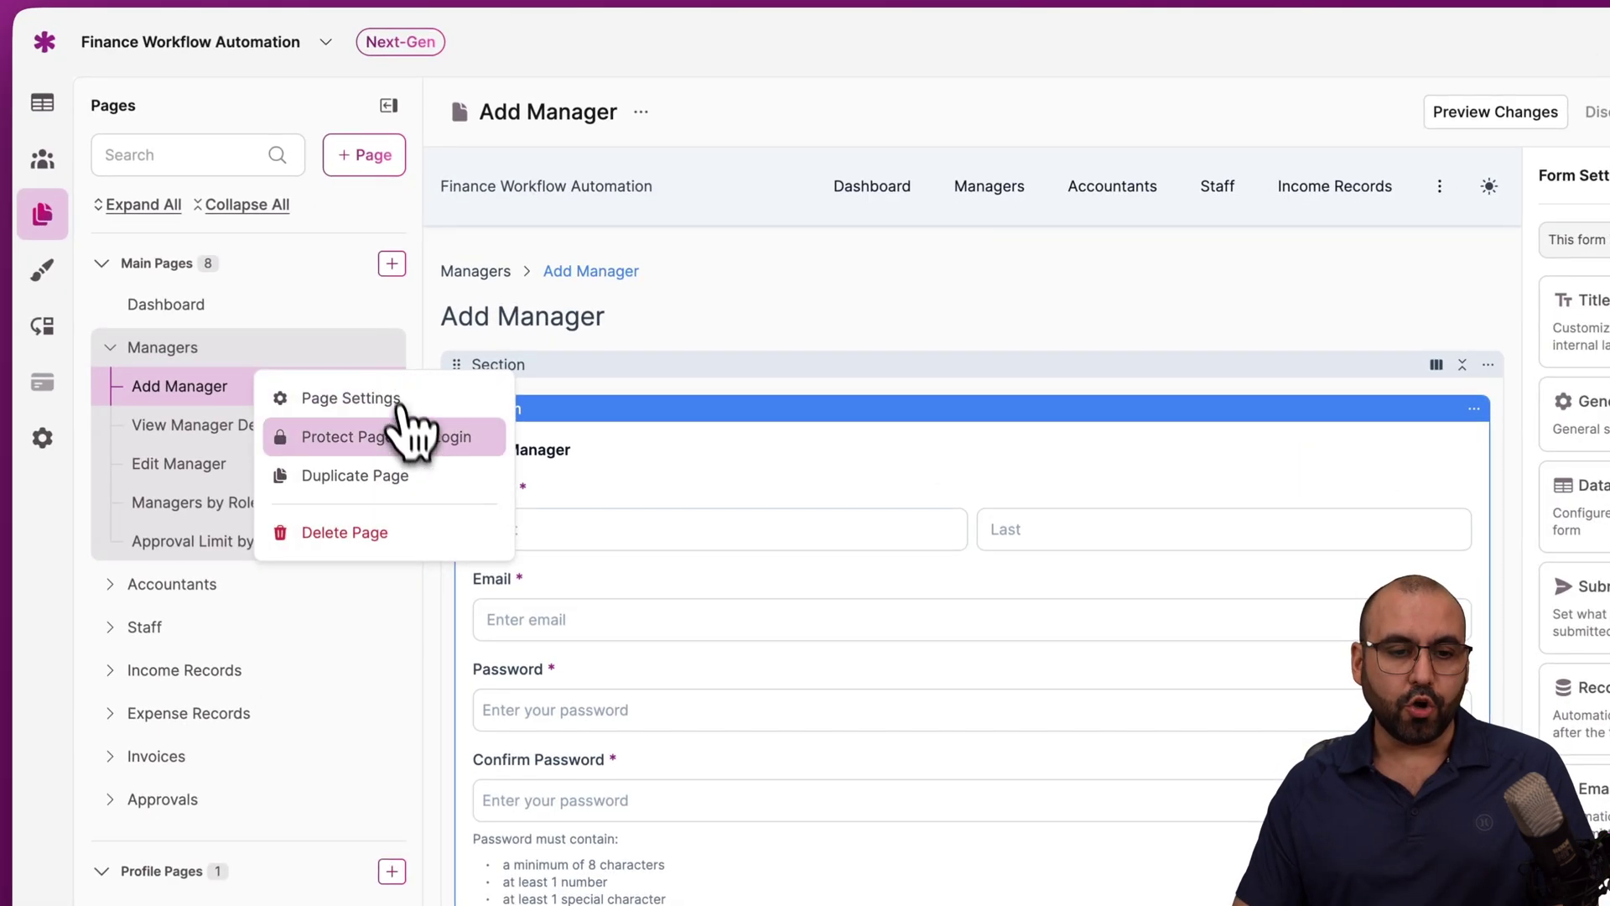
left_click(385, 437)
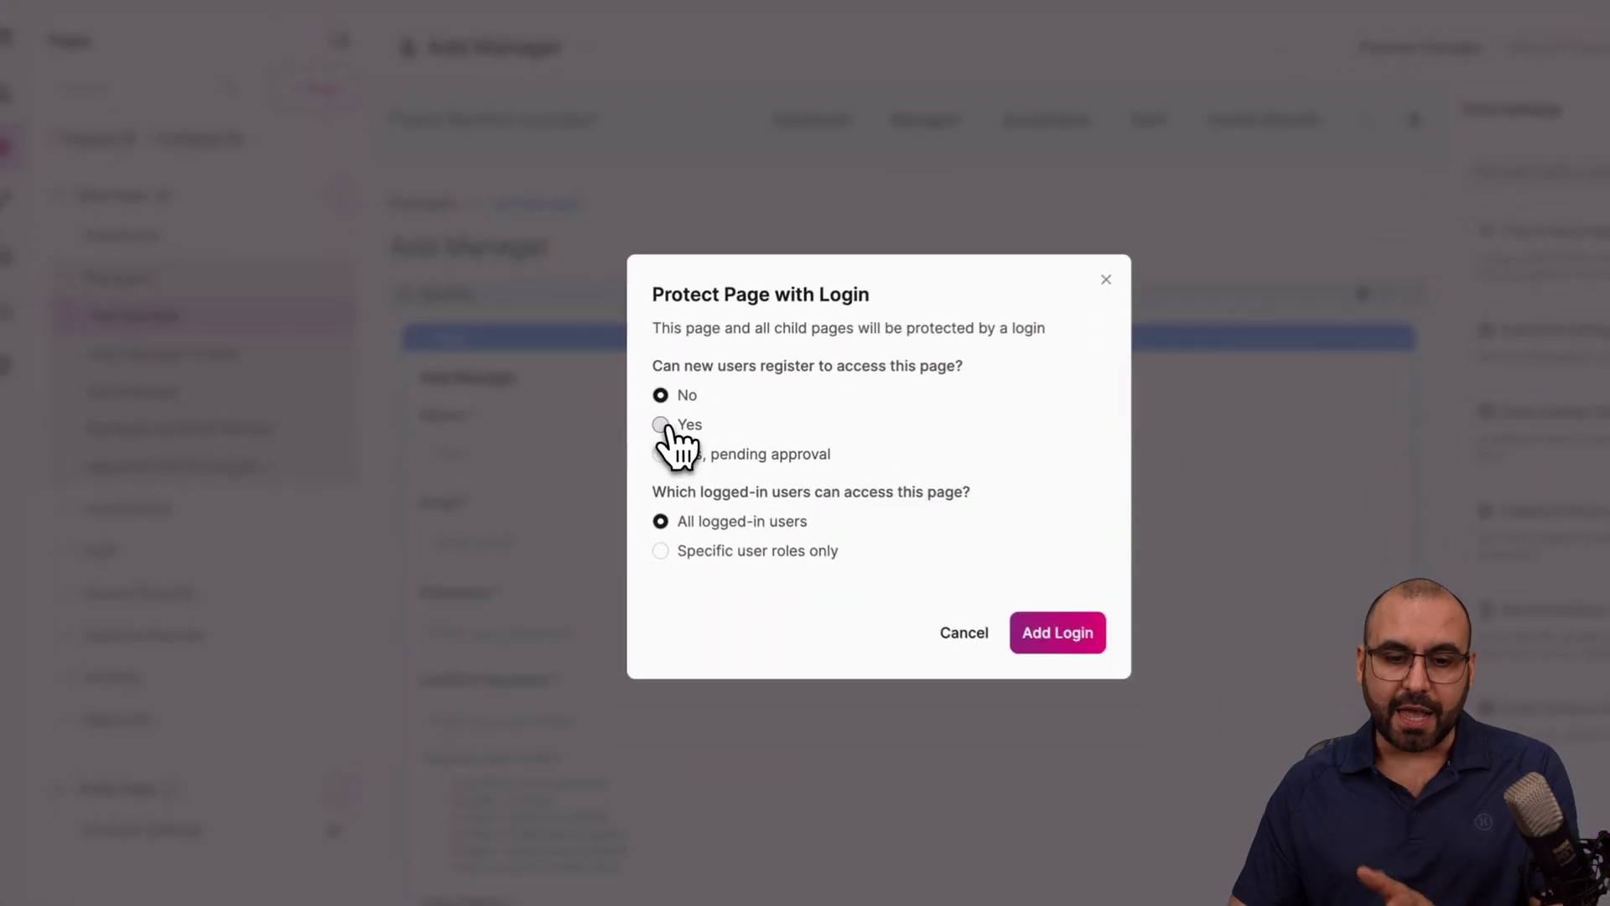
left_click(661, 425)
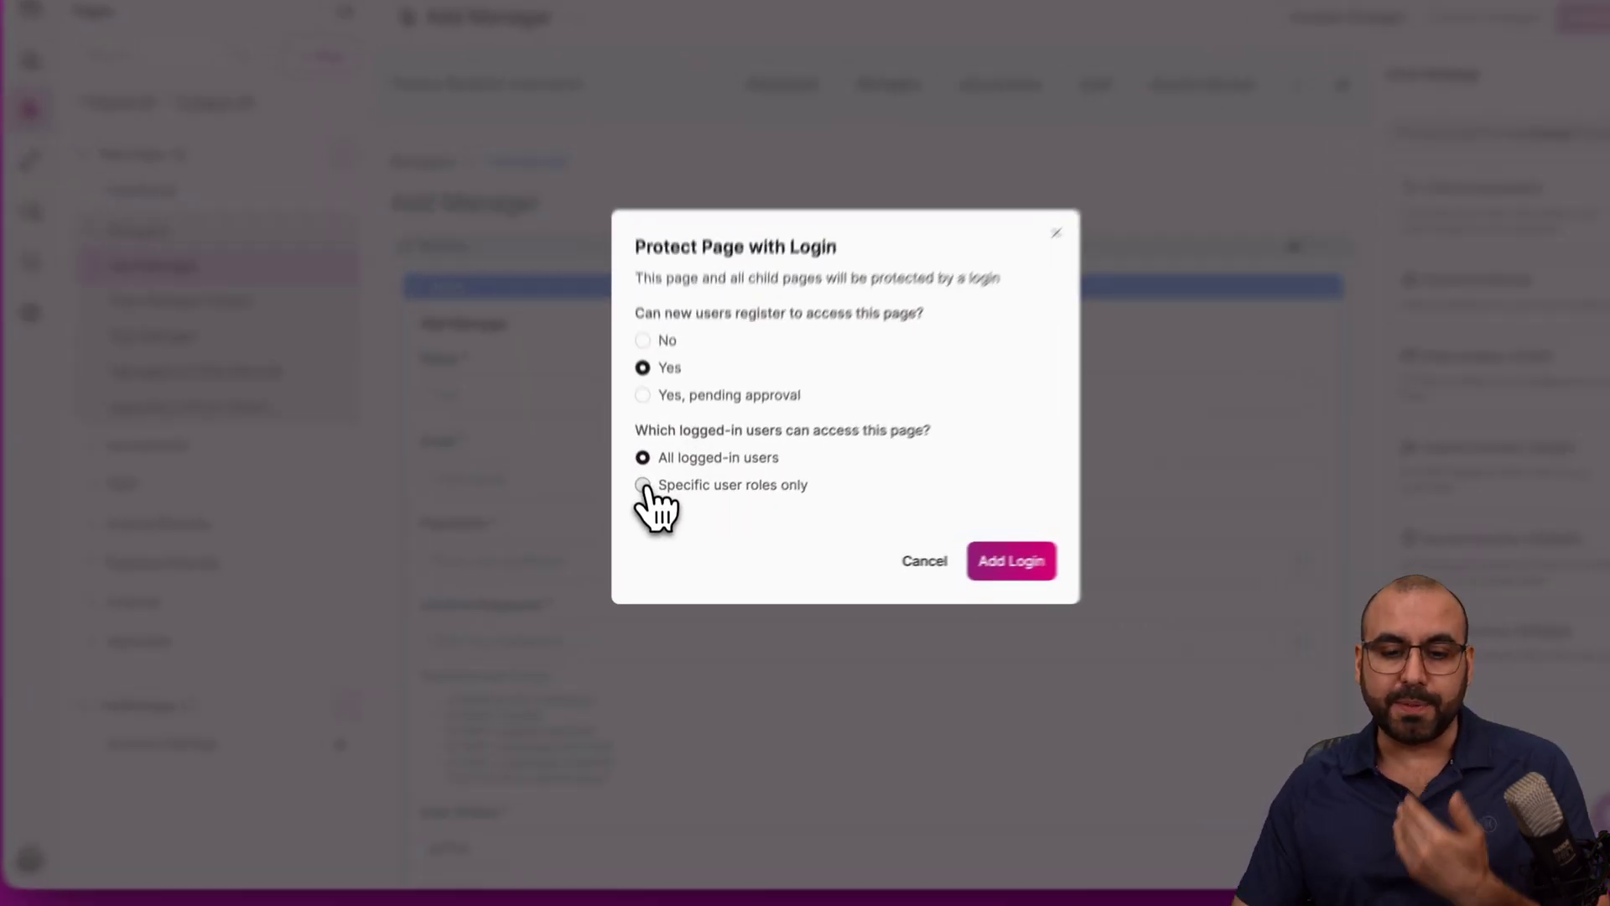
left_click(662, 513)
left_click(825, 491)
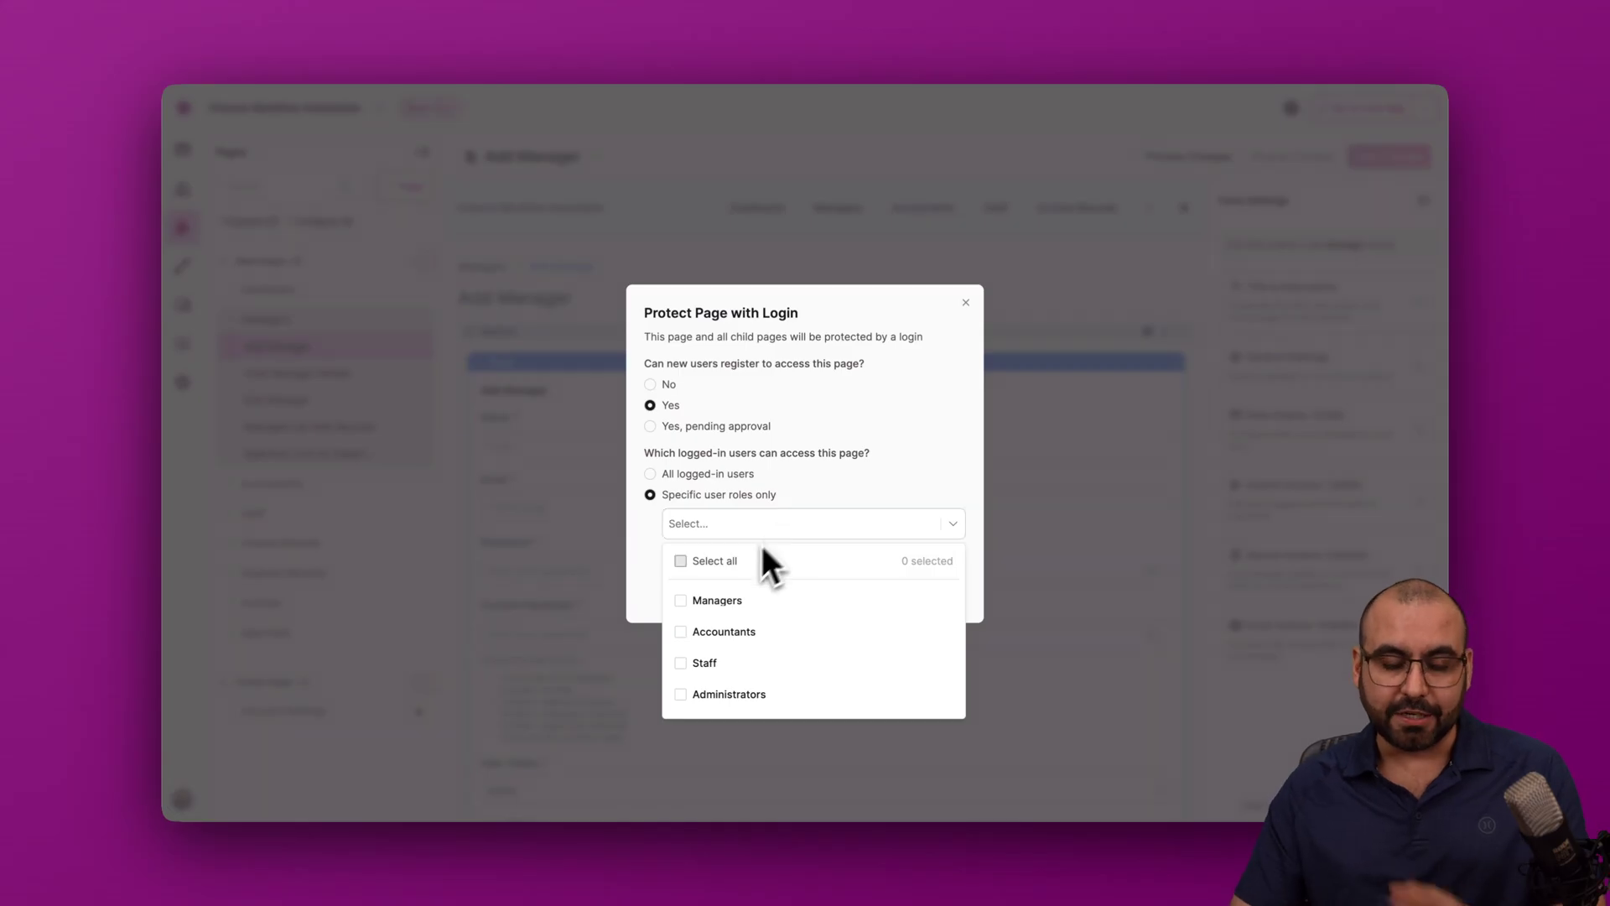
left_click(680, 631)
left_click(680, 601)
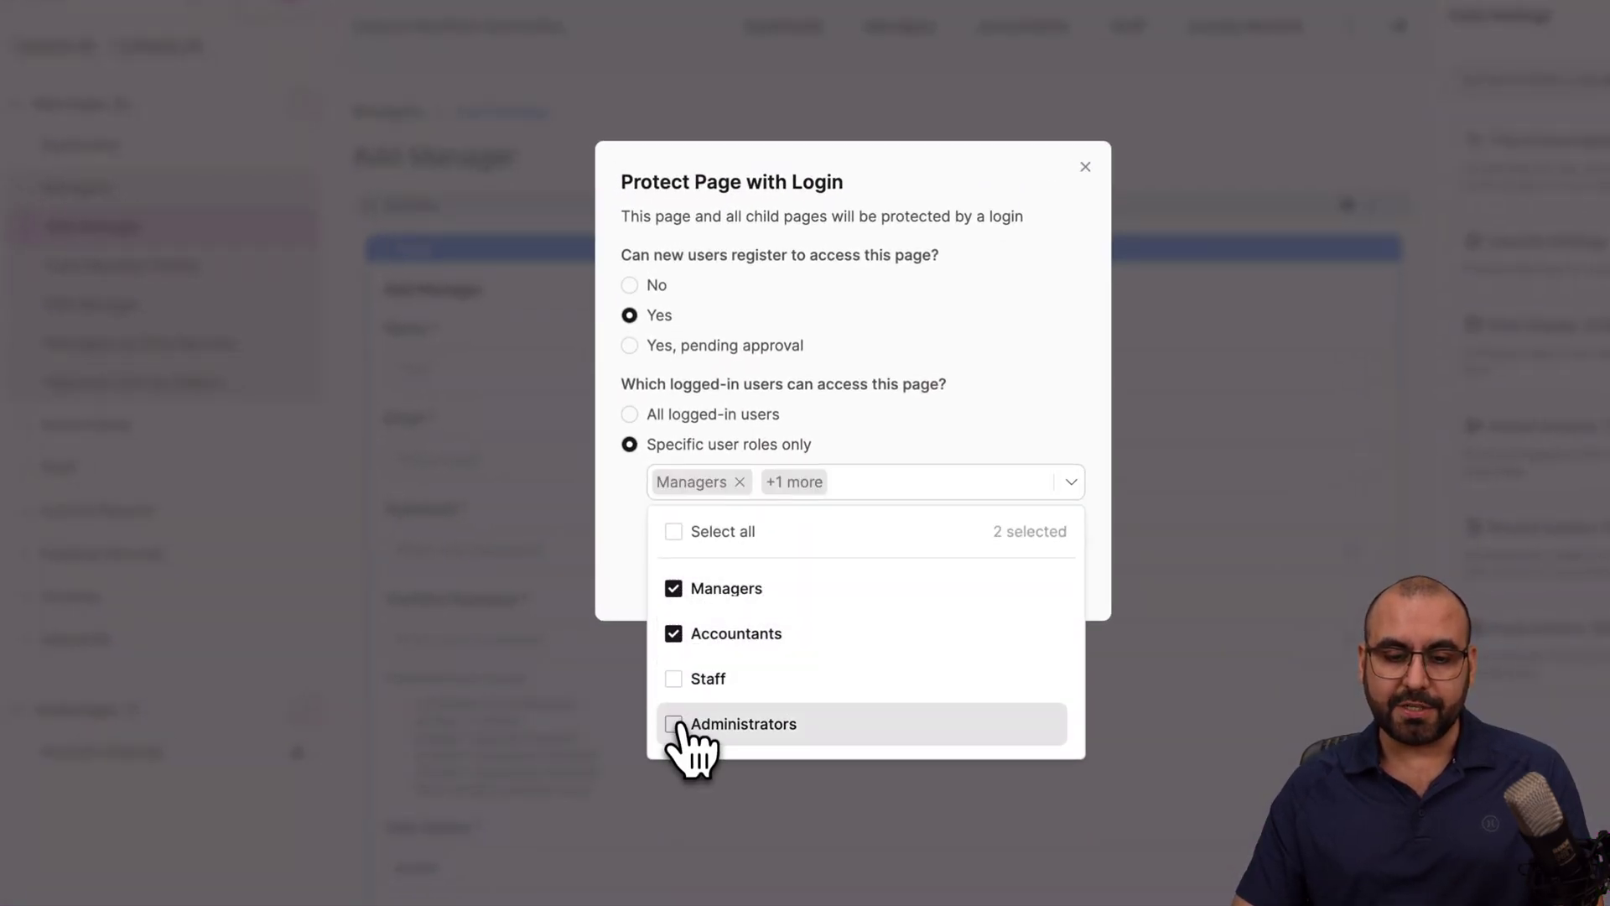
left_click(676, 726)
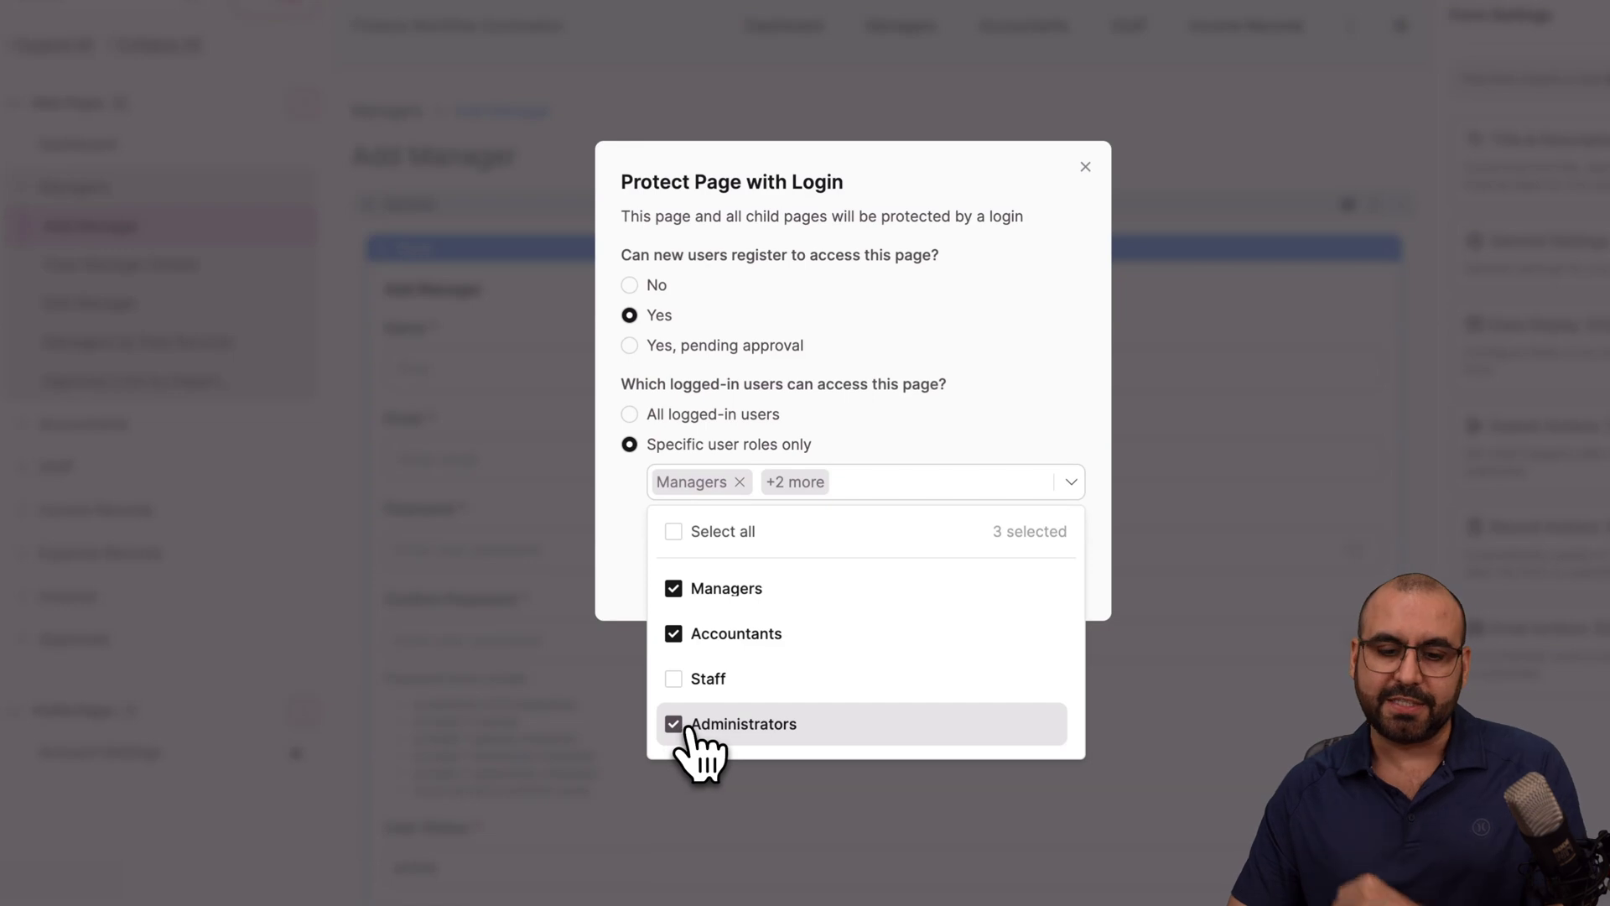
left_click(1010, 422)
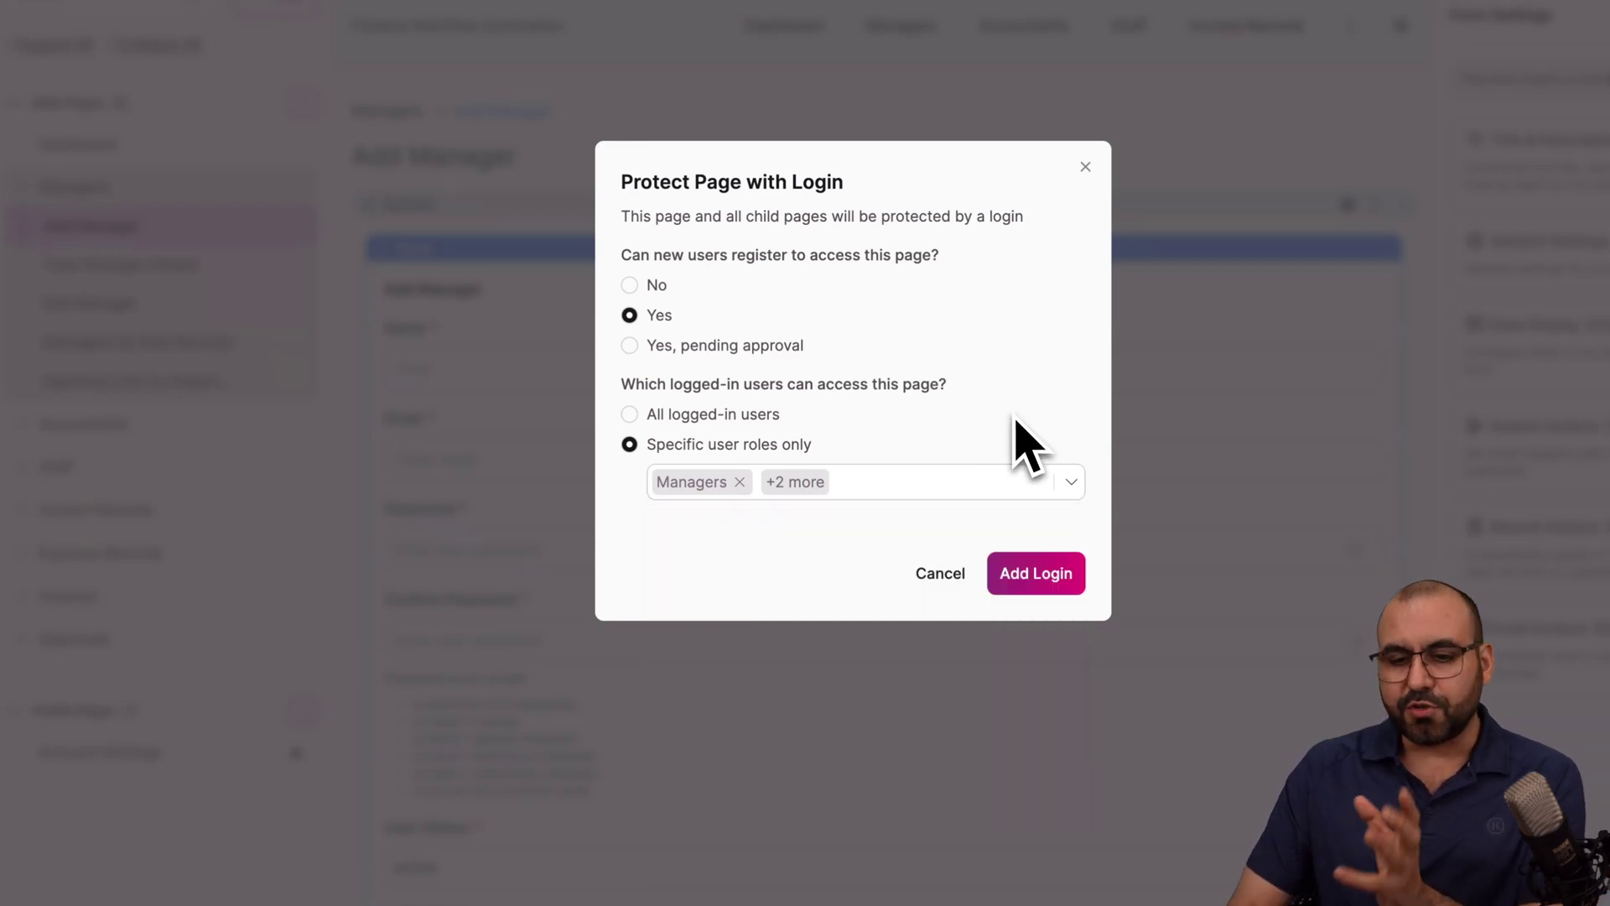
left_click(1004, 573)
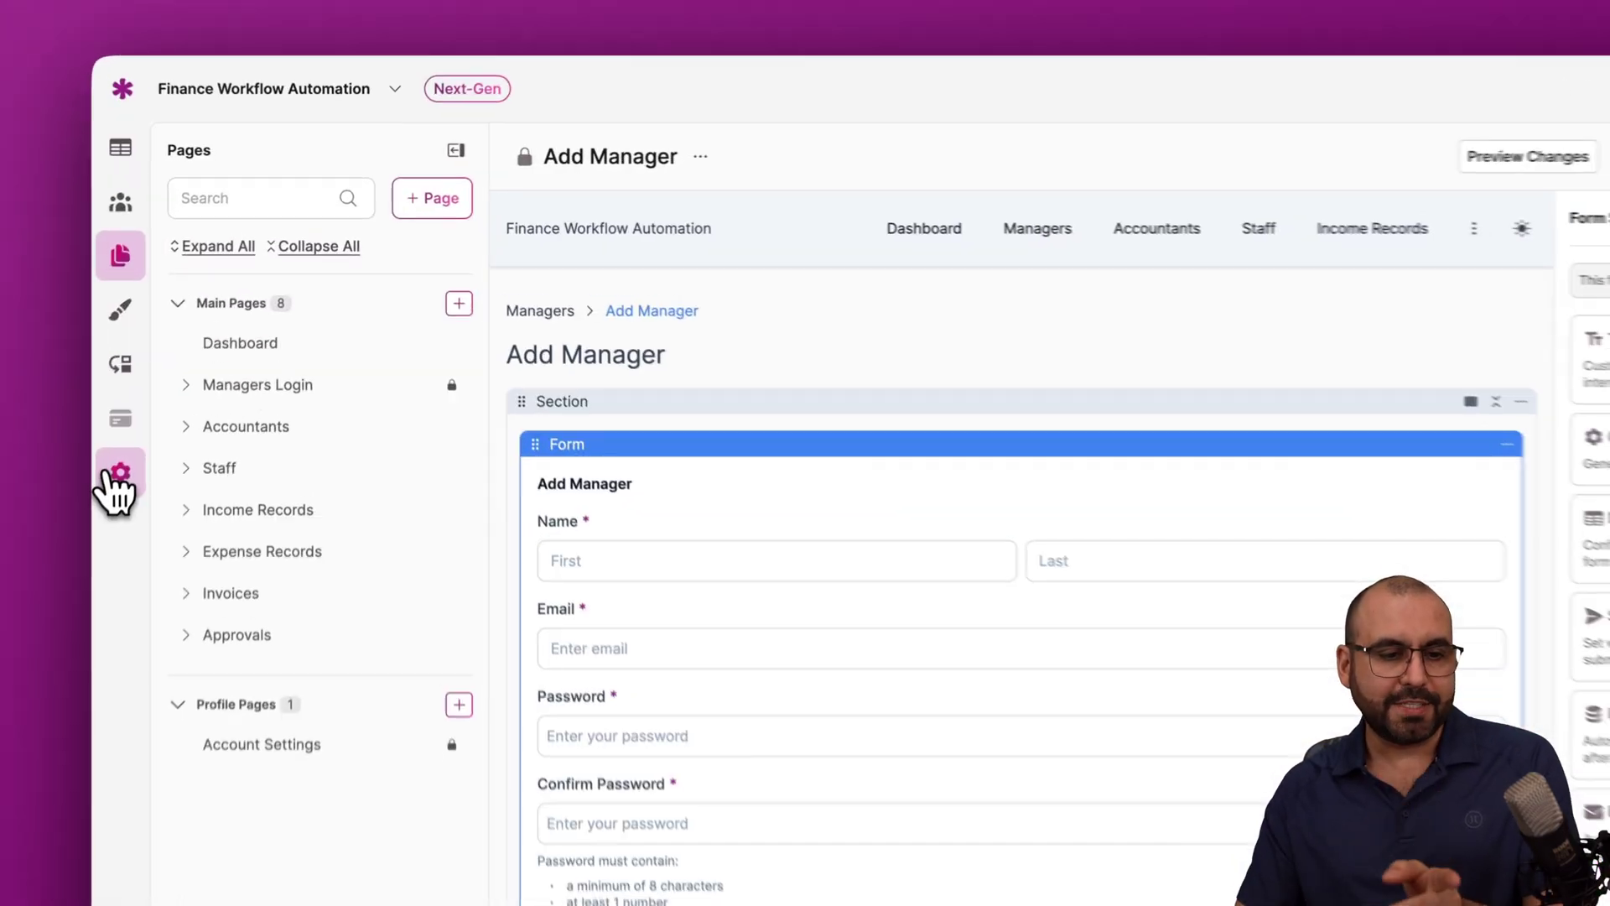
- Set the app's user login access to "Secure individual pages with the same login" and return to the page list
left_click(182, 382)
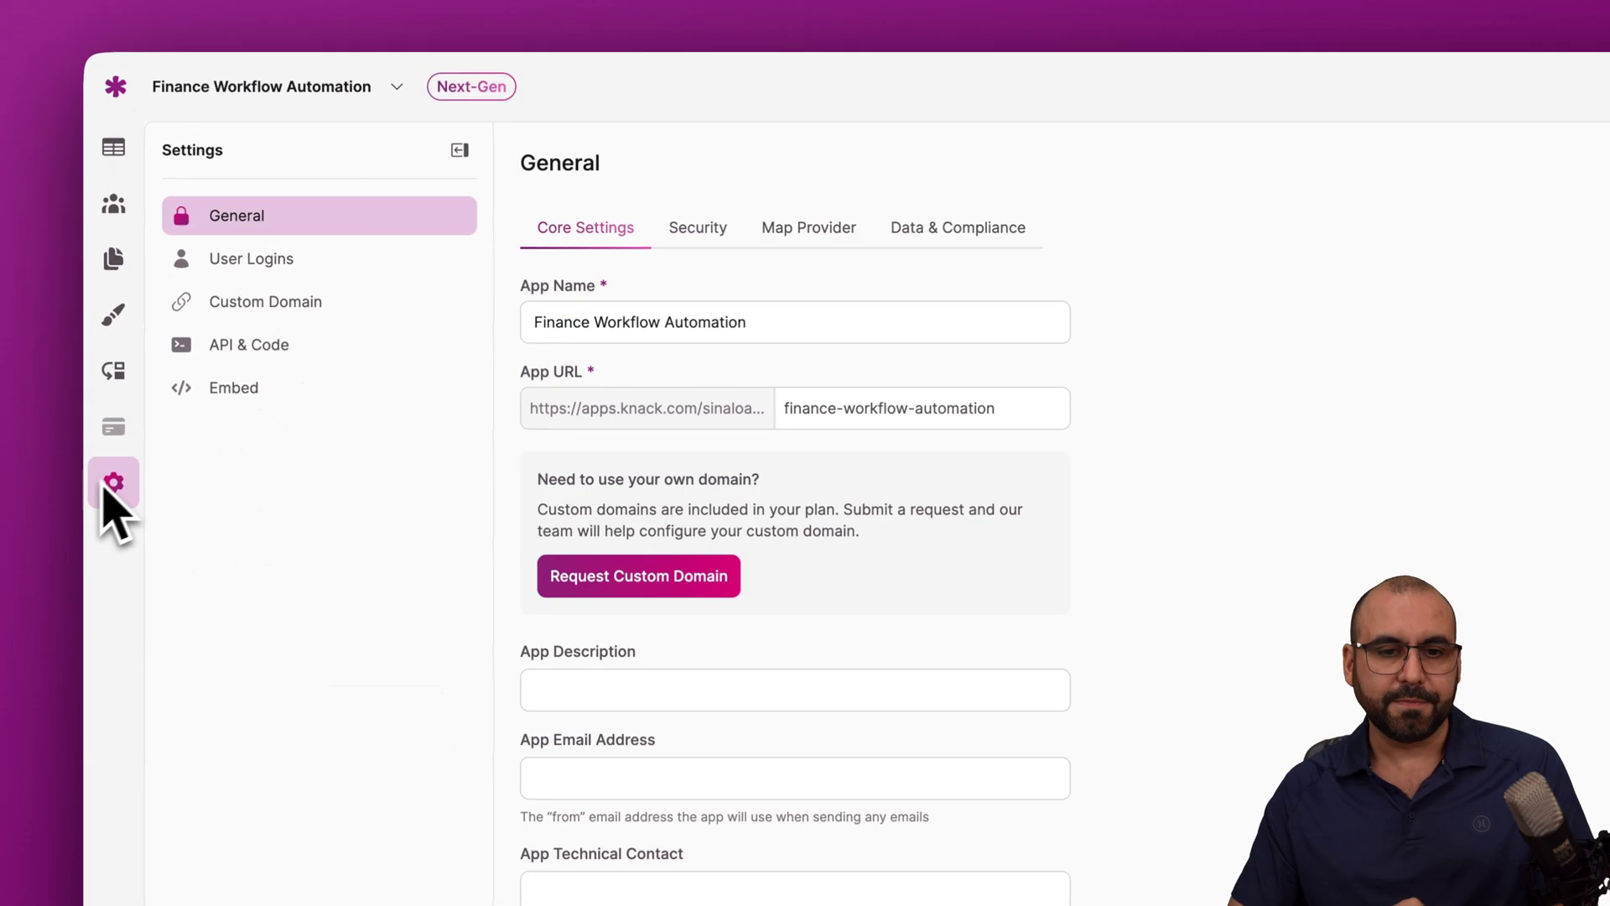
left_click(388, 269)
left_click(634, 437)
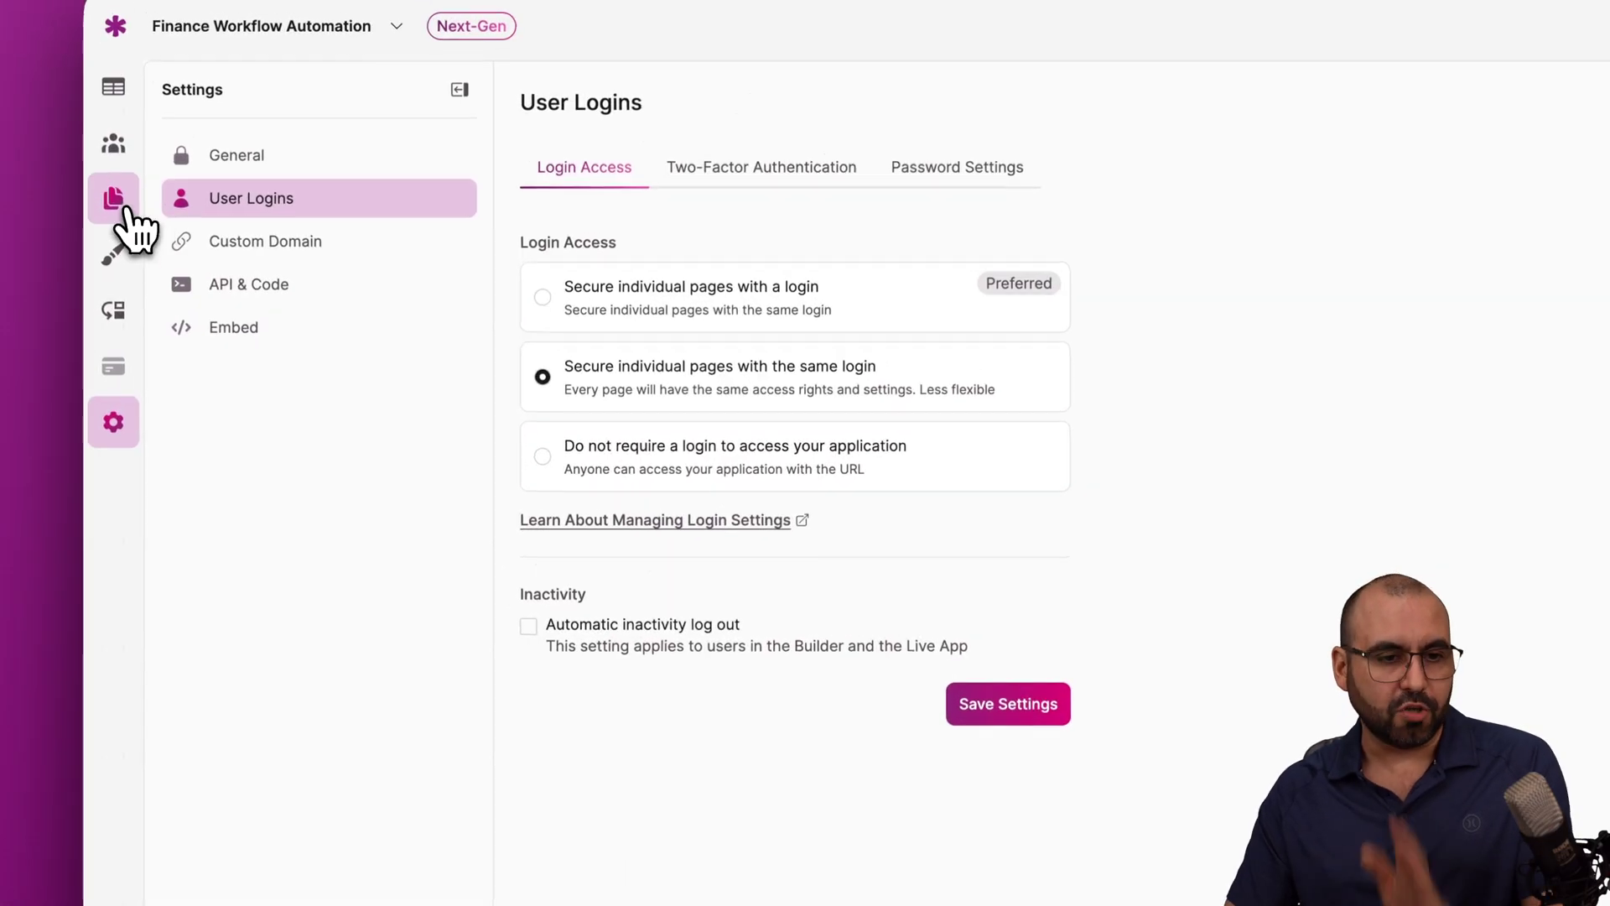
left_click(36, 114)
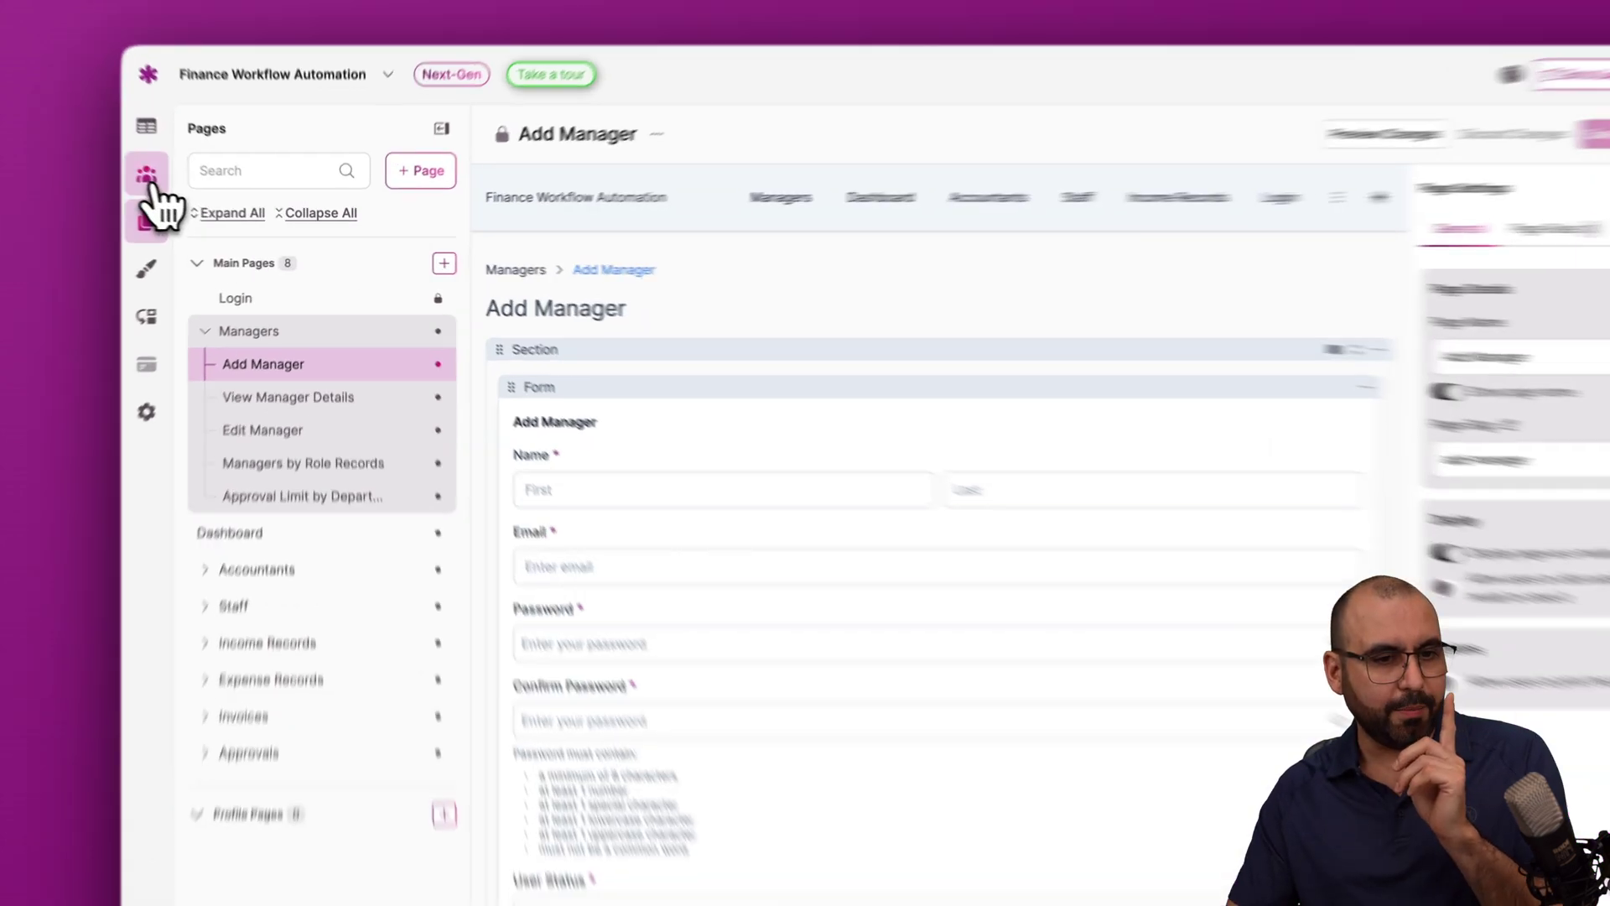
- Create a new user role, keeping the default name User Role
left_click(182, 189)
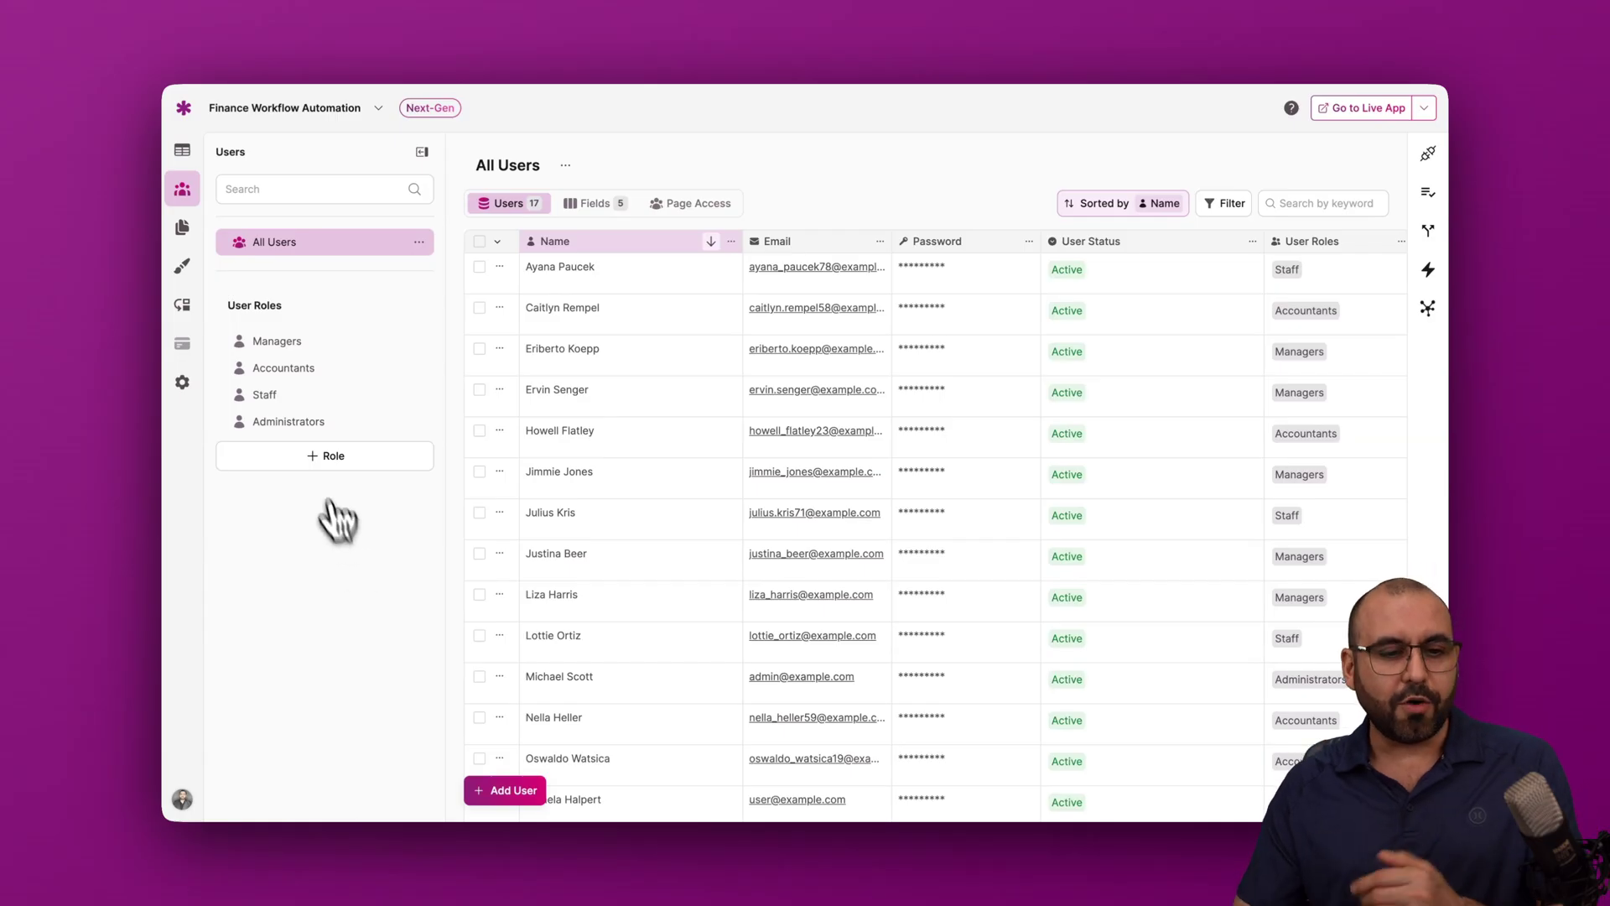
left_click(327, 459)
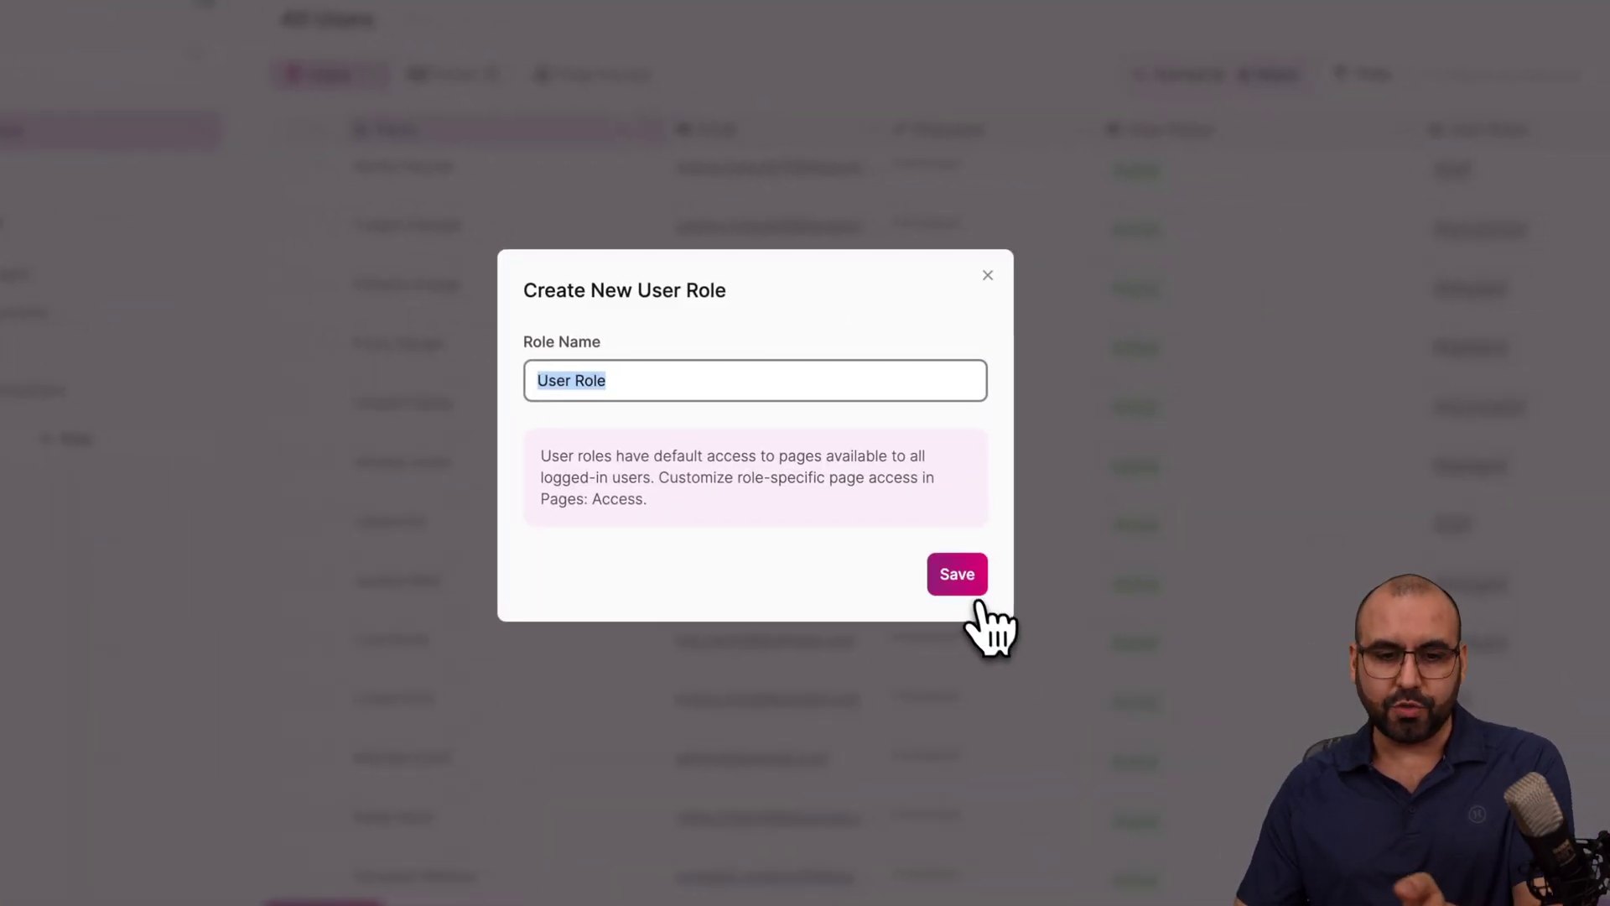
left_click(1017, 579)
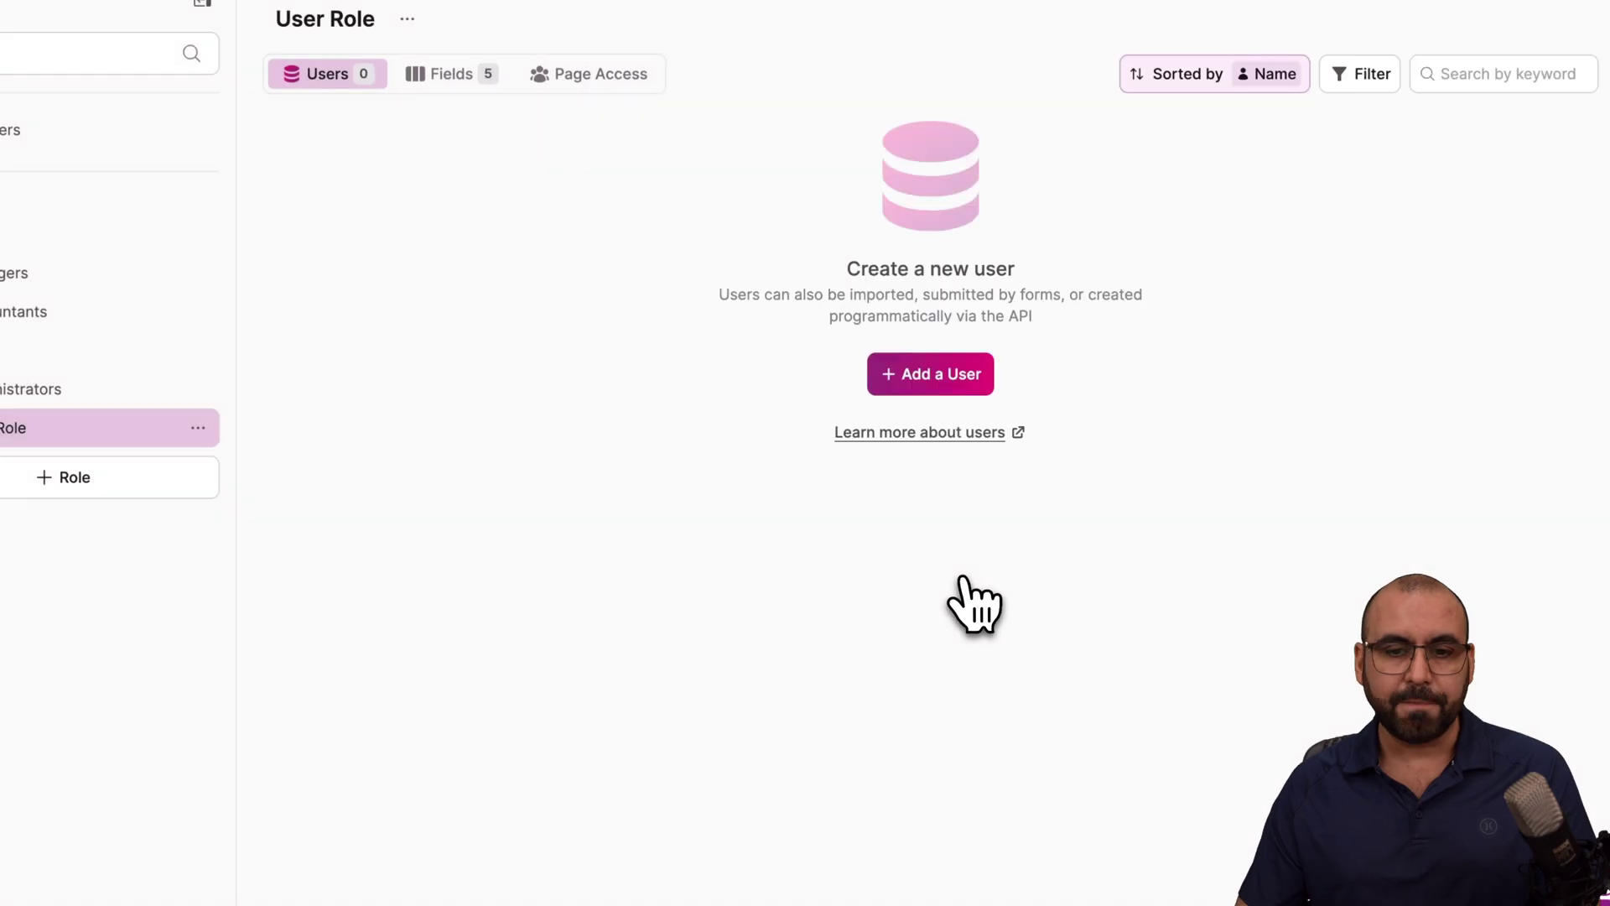
- Examine the User Role's fields and the data types offered for a new field, closing the field dialog without saving
left_click(495, 158)
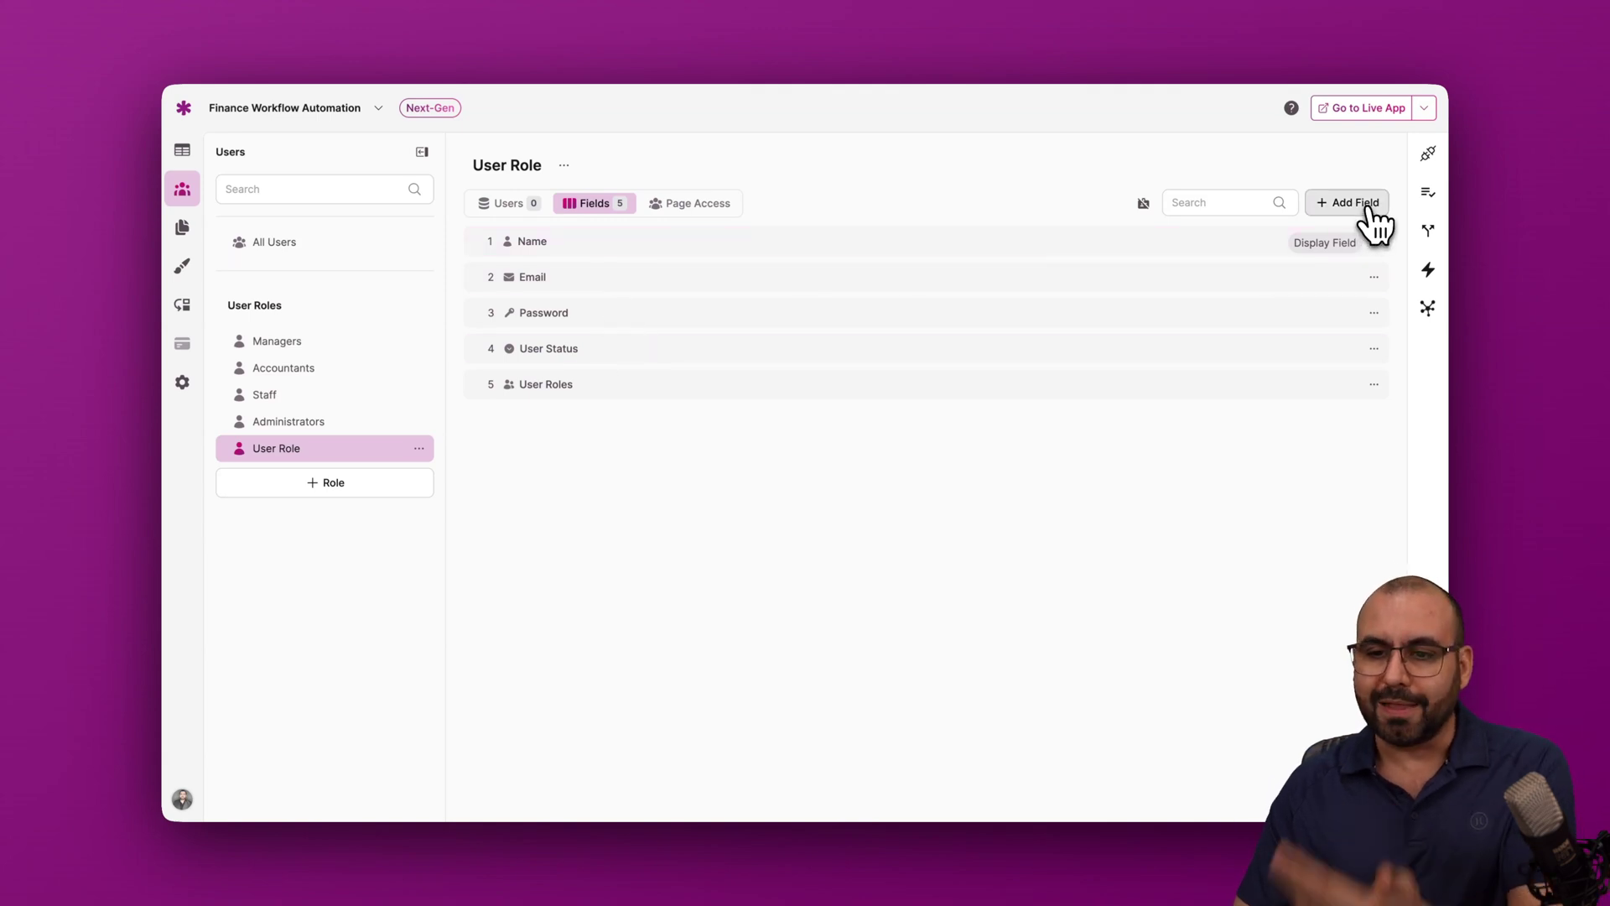
left_click(1350, 203)
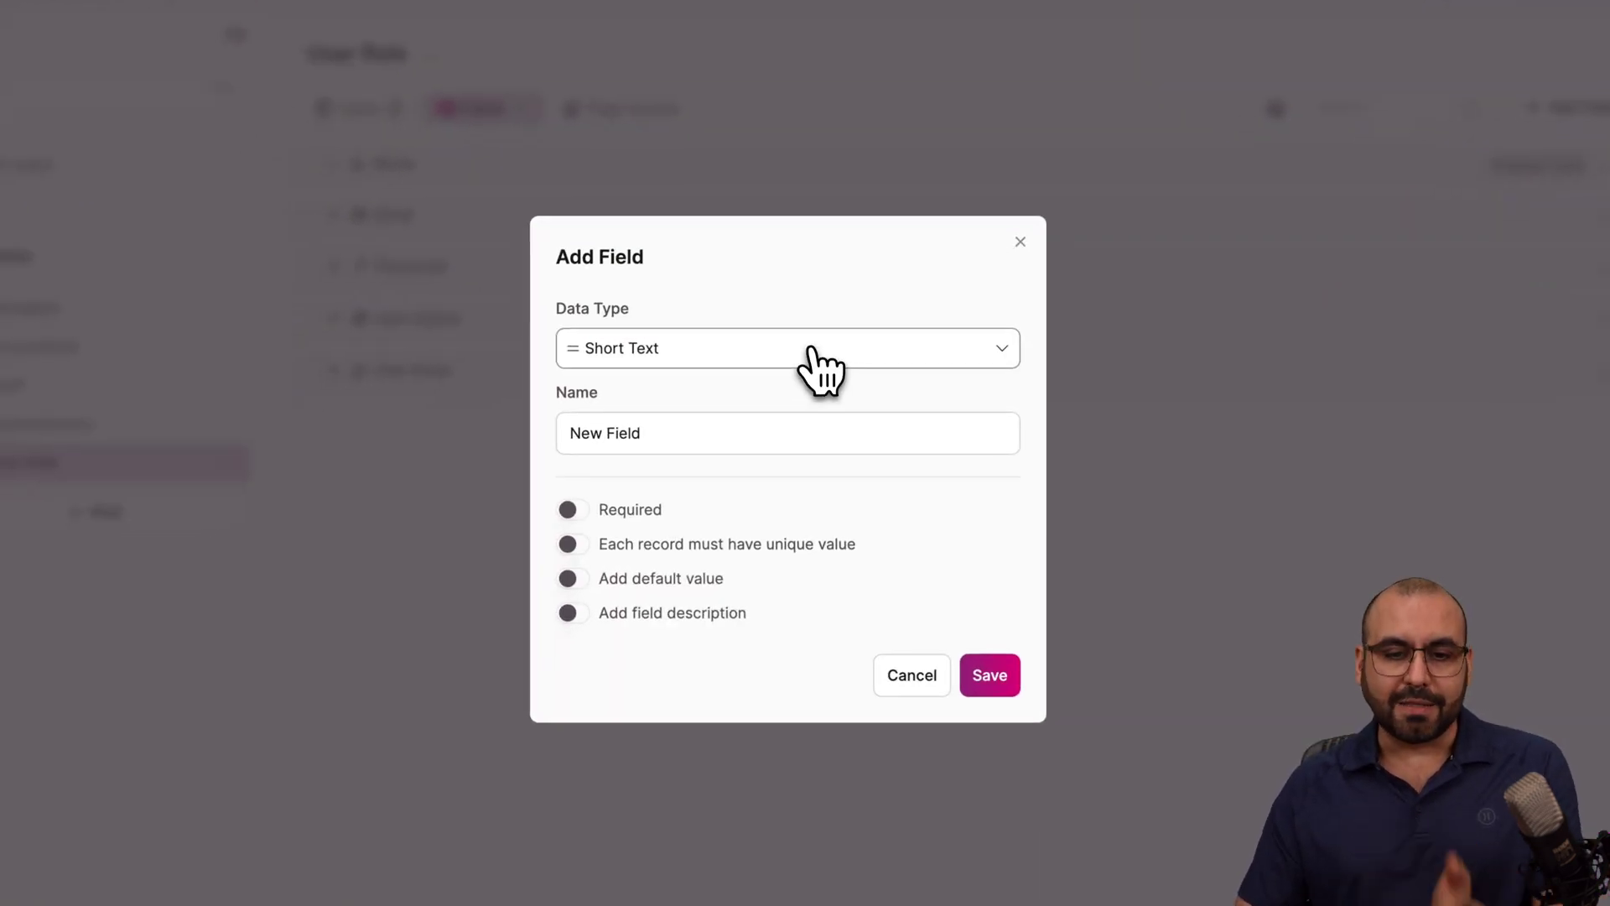
left_click(812, 351)
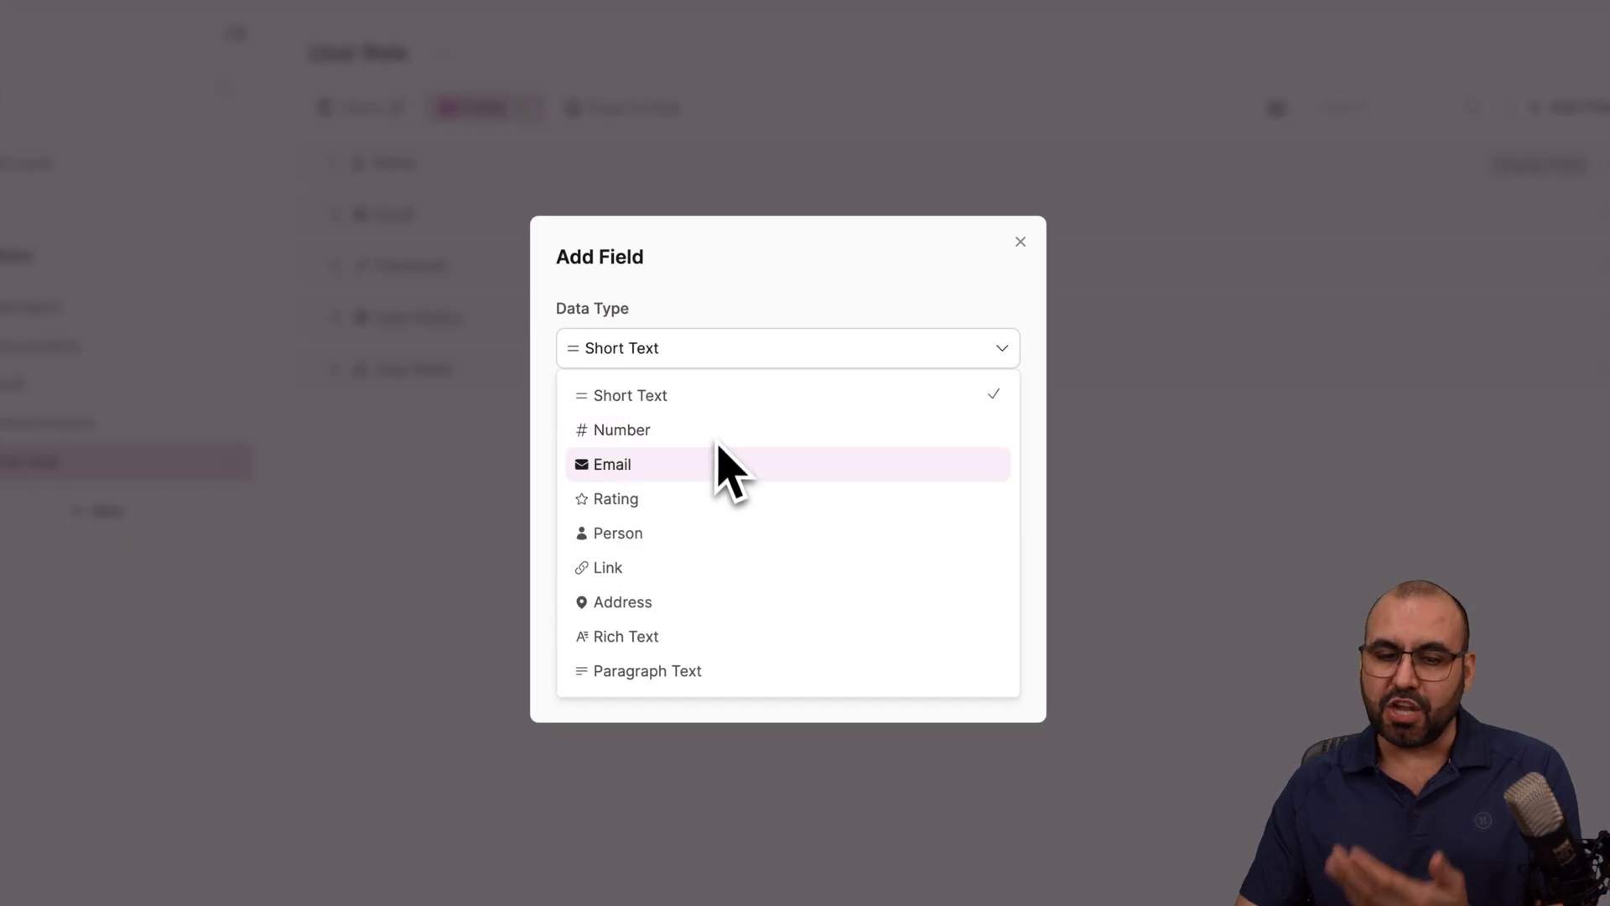
scroll(719, 545, "down", 10)
scroll(760, 510, "down", 2)
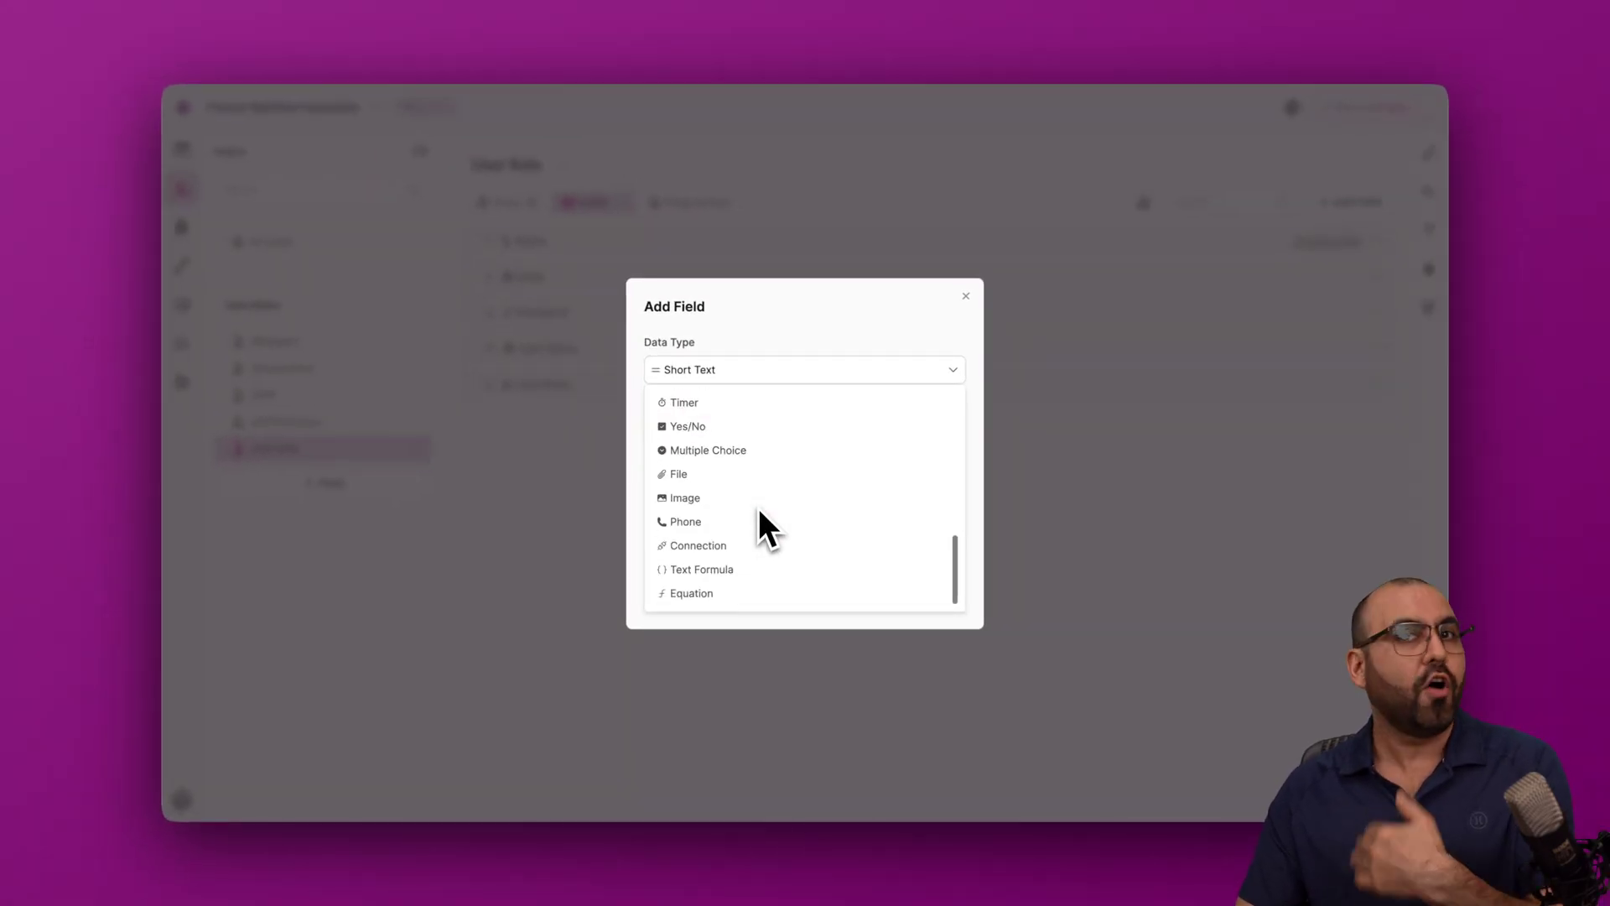
left_click(965, 297)
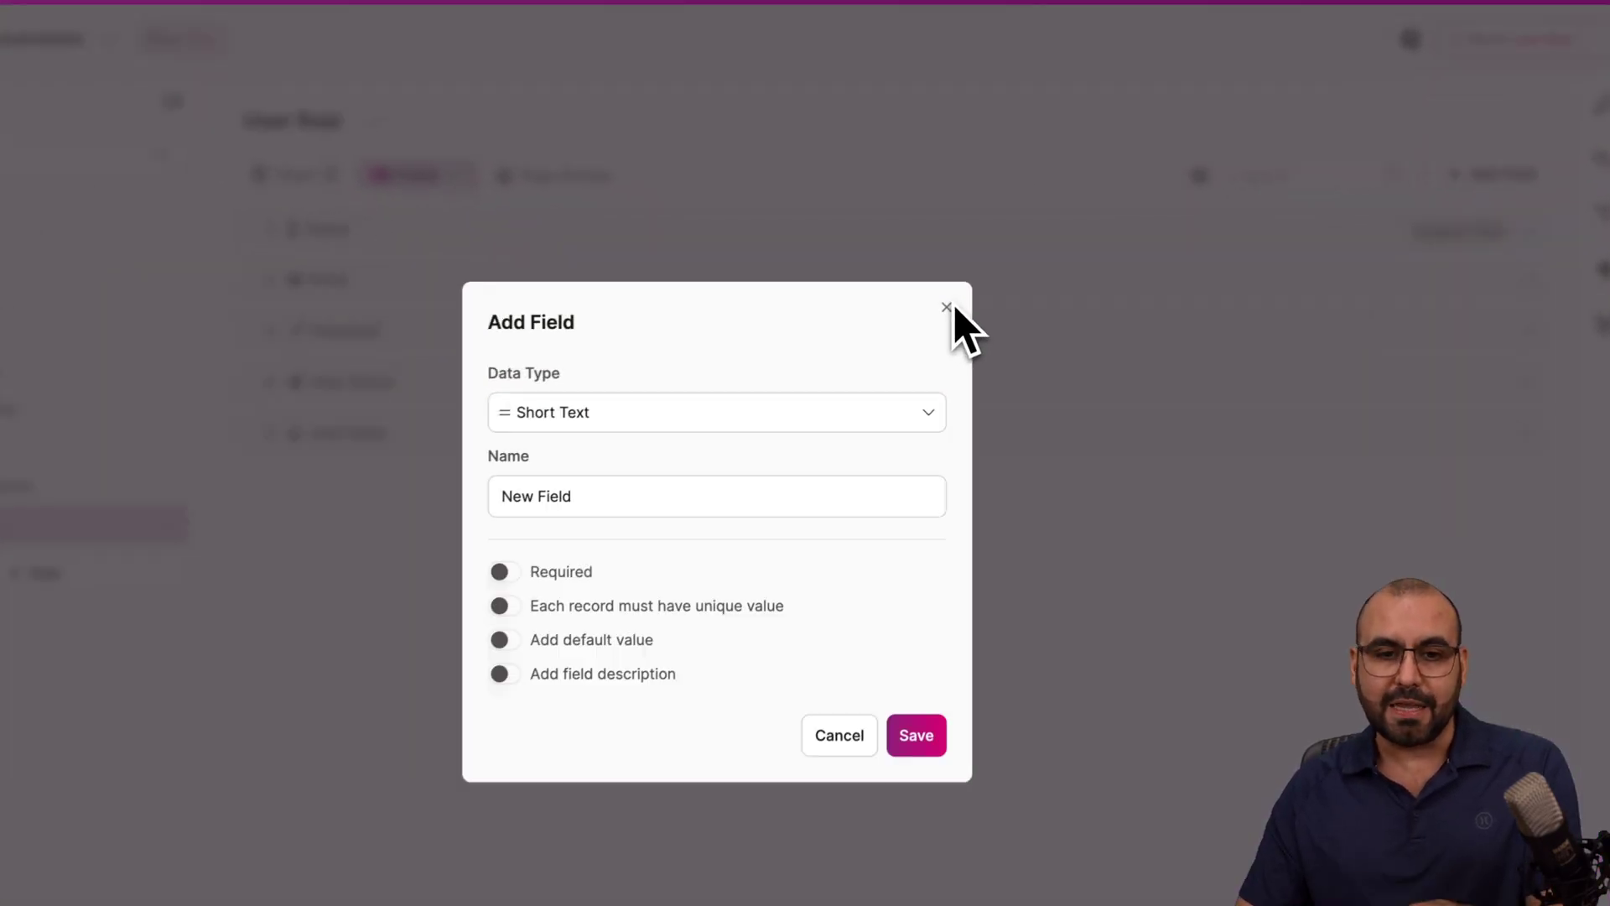
left_click(966, 297)
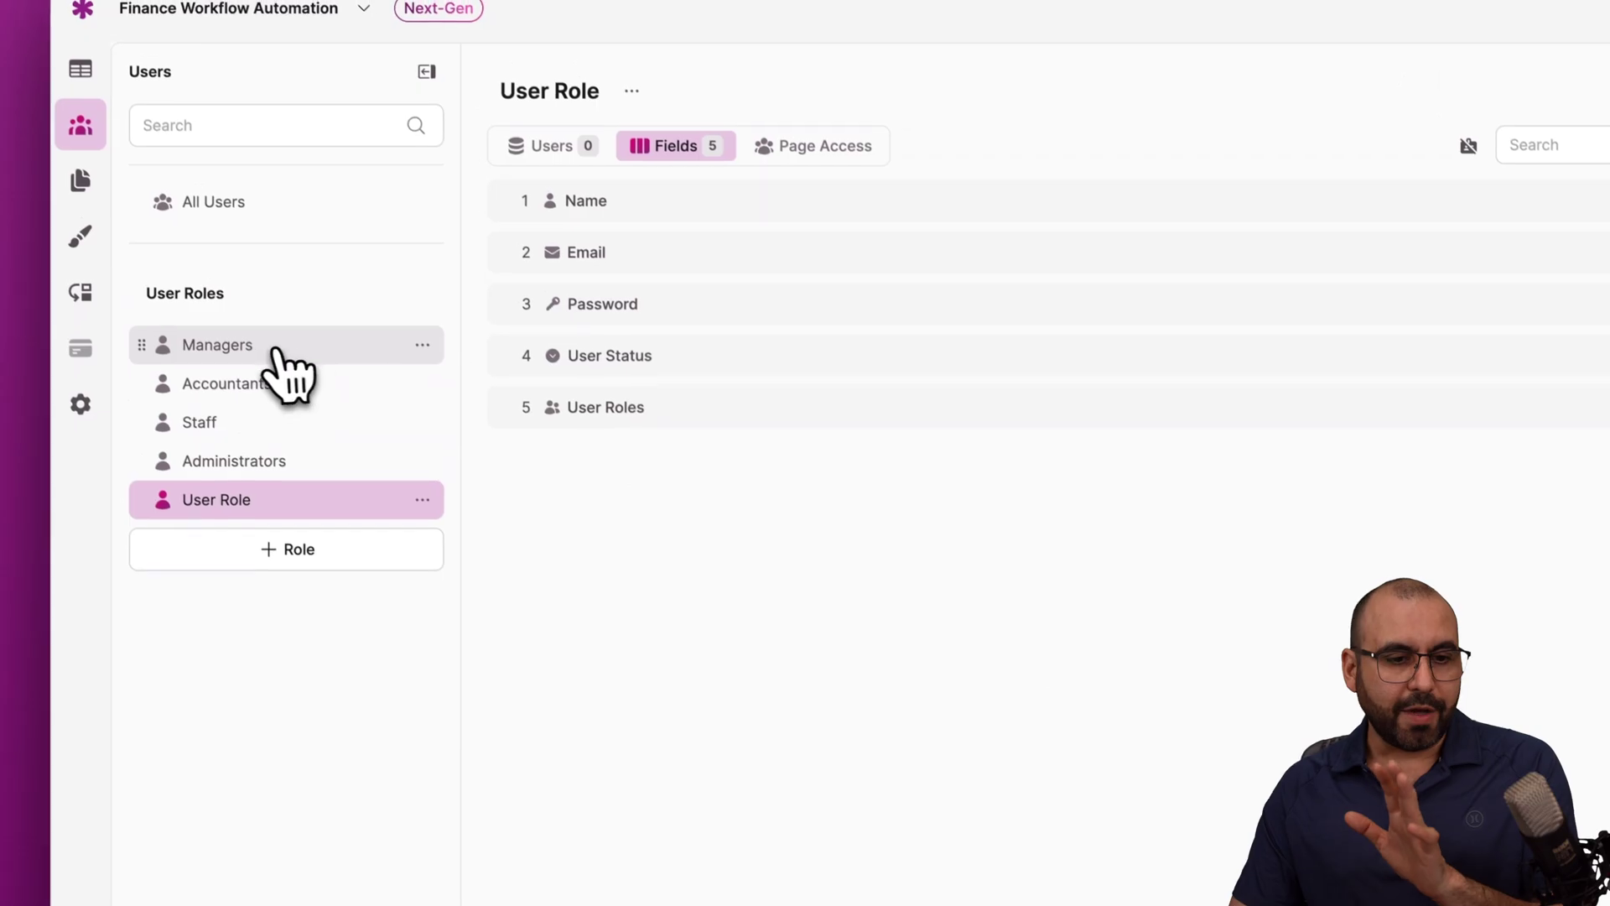
- Review the Managers role's fields and user records, starting a blank new user row and discarding it
left_click(179, 250)
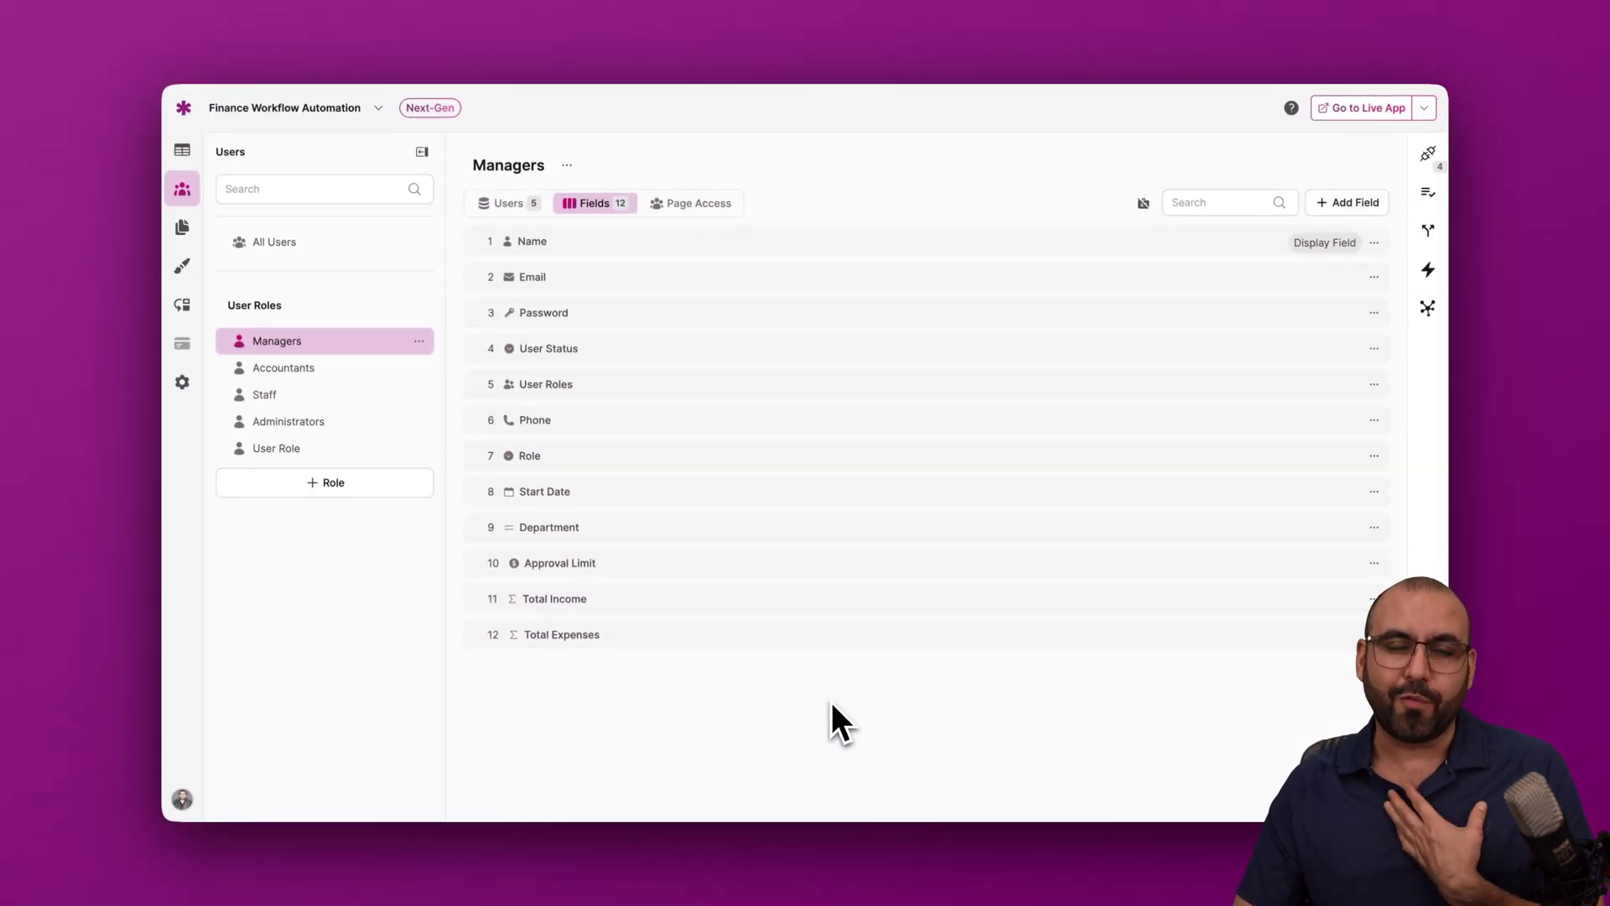
left_click(507, 204)
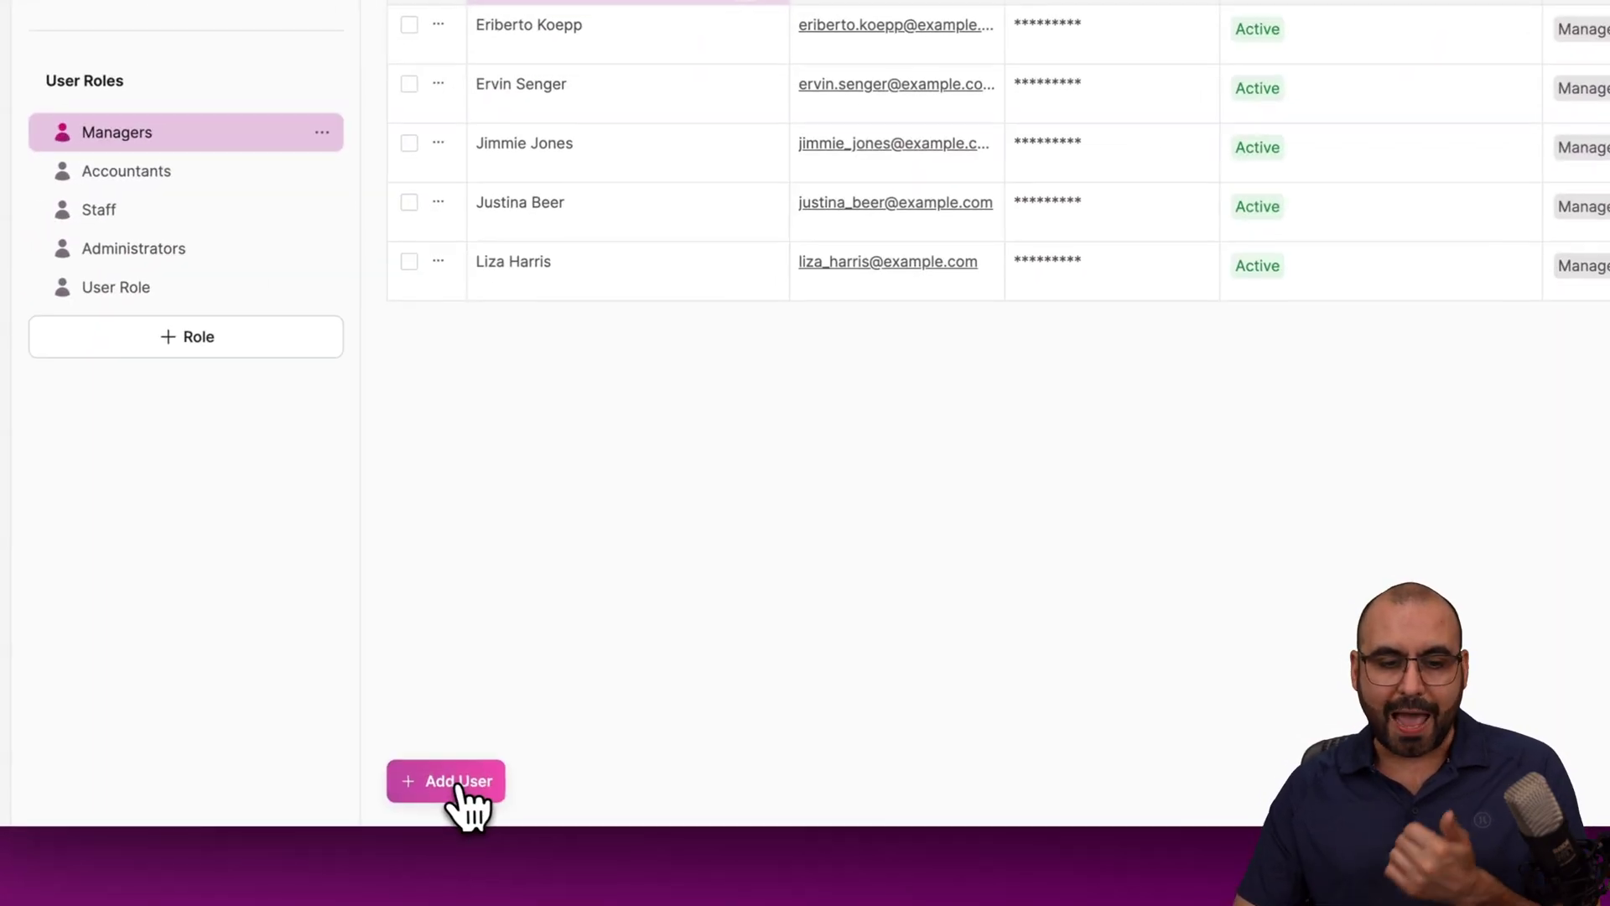
left_click(459, 784)
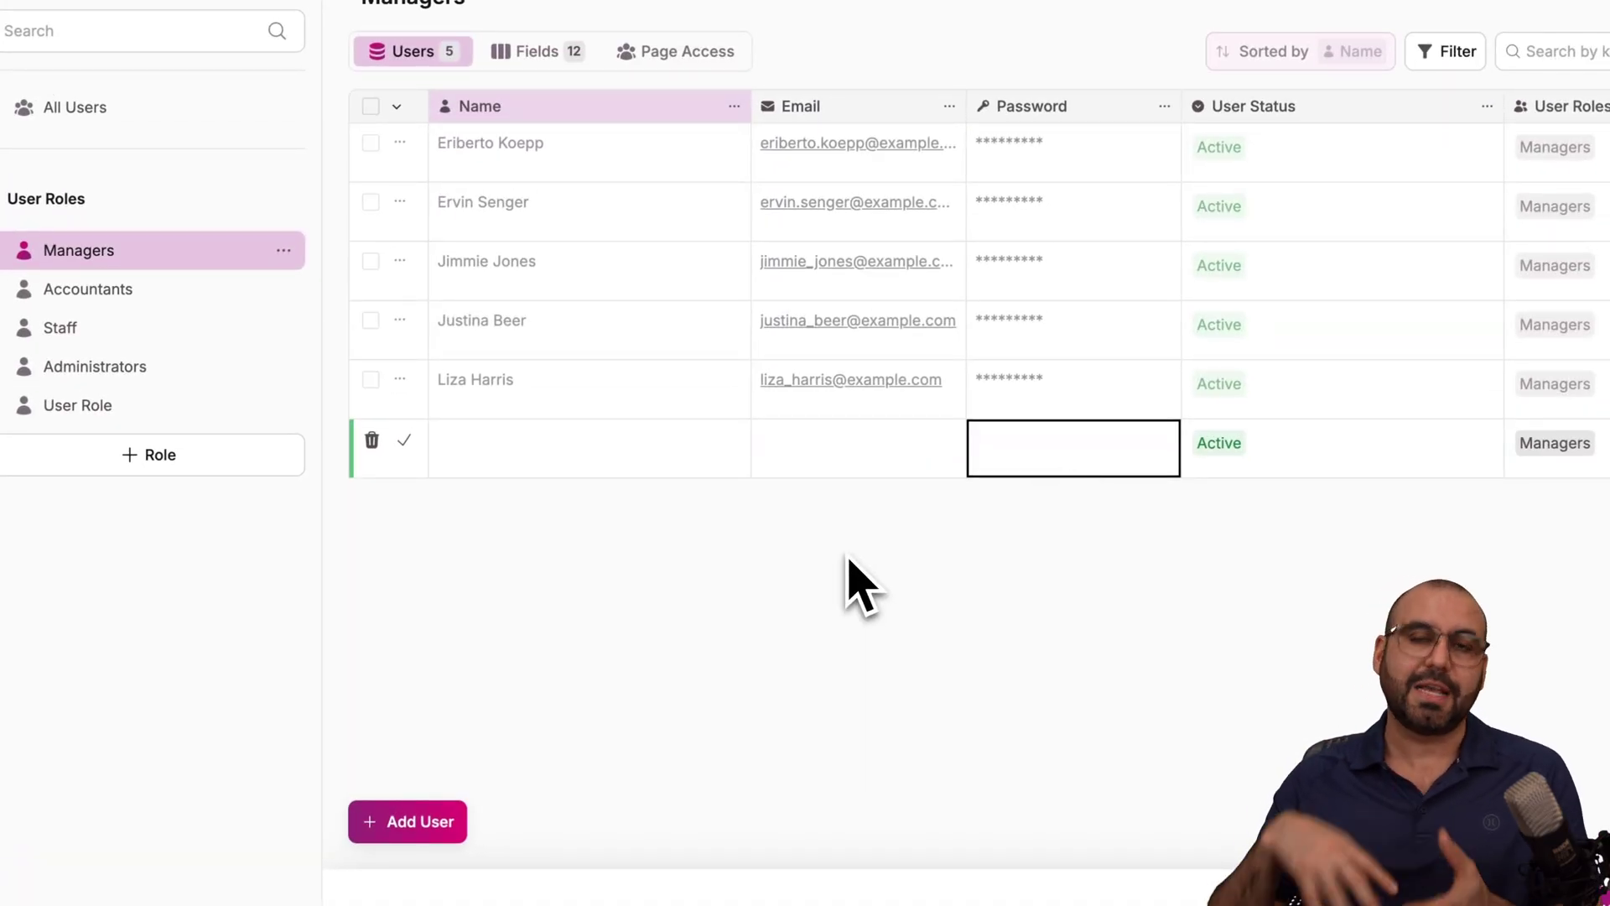
left_click(371, 440)
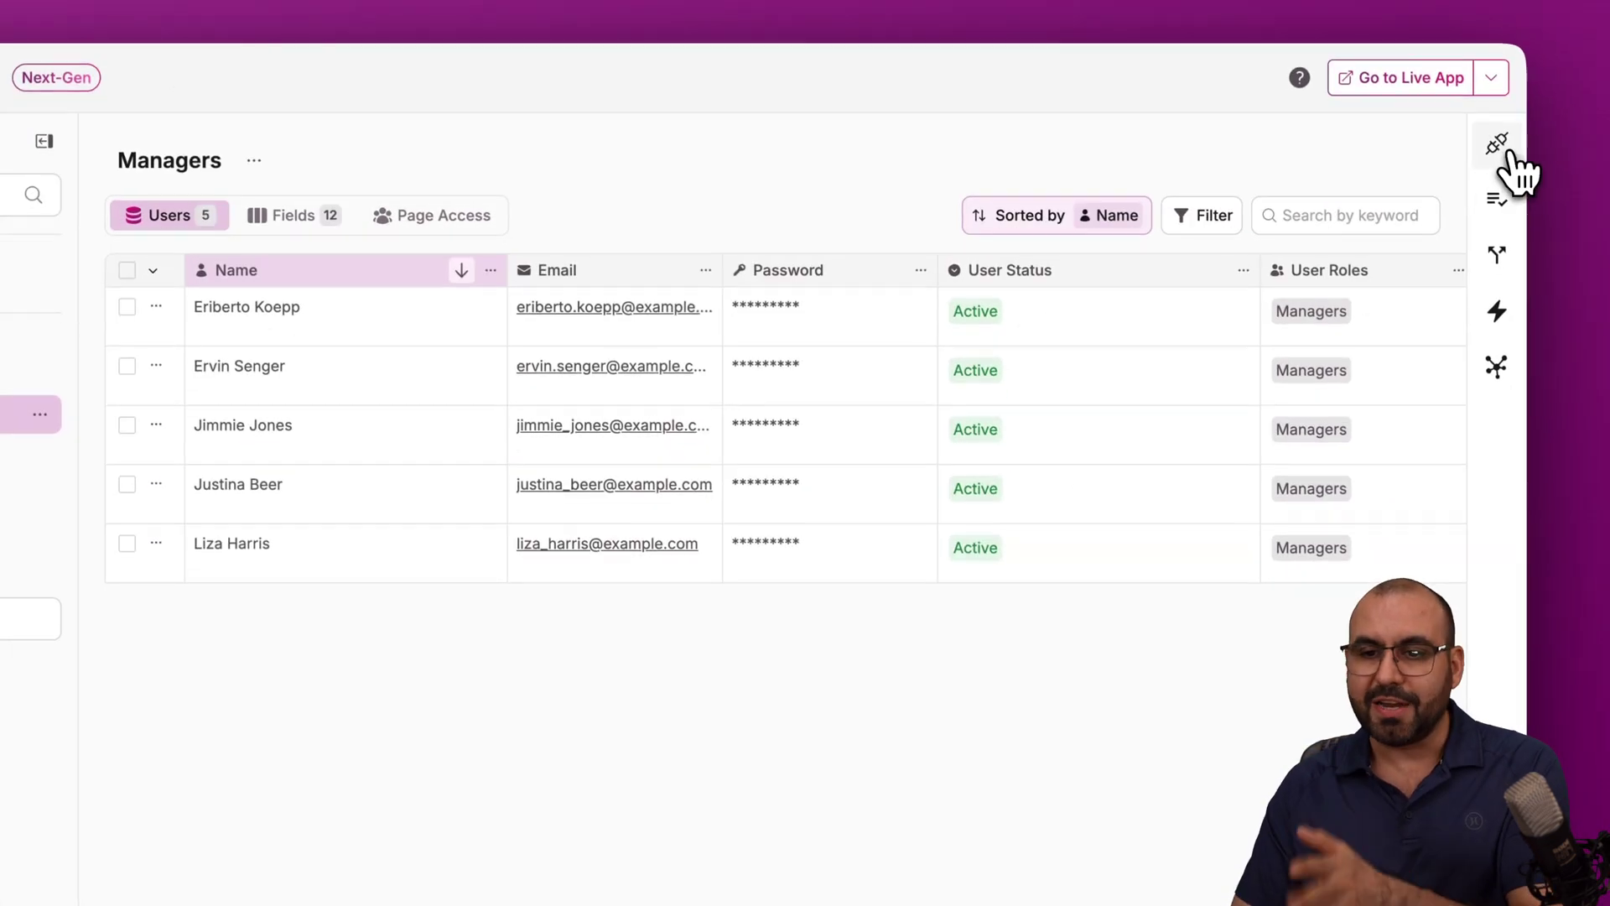
- Examine the Managers table's connections, the new connection dialog, validation rules, conditional rules and tasks without adding any
left_click(1497, 144)
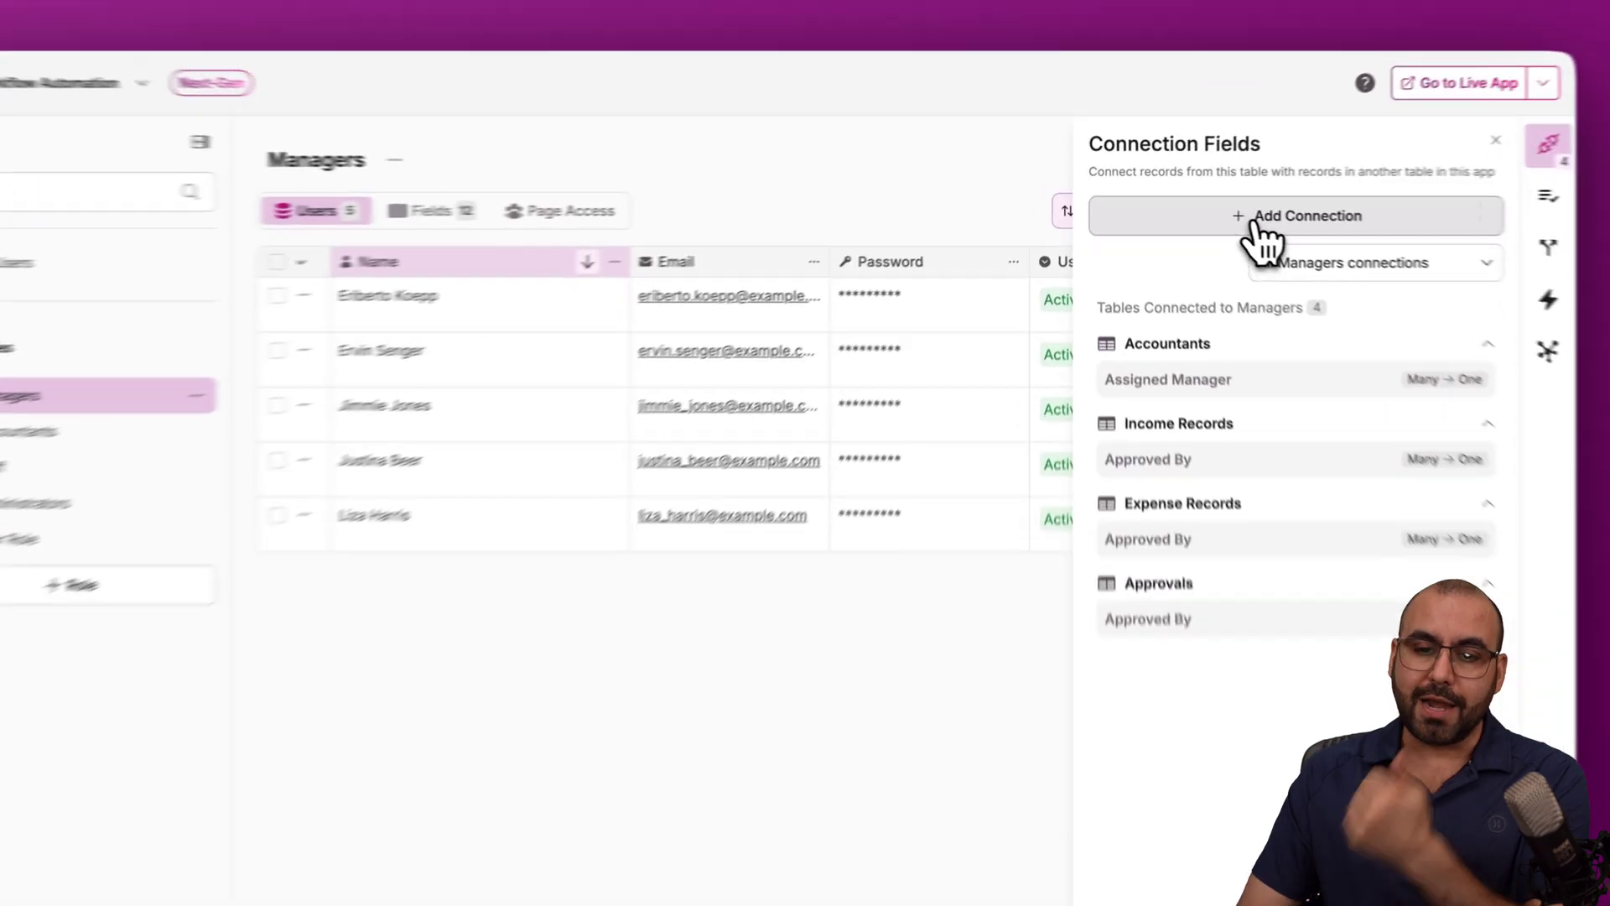
left_click(1207, 208)
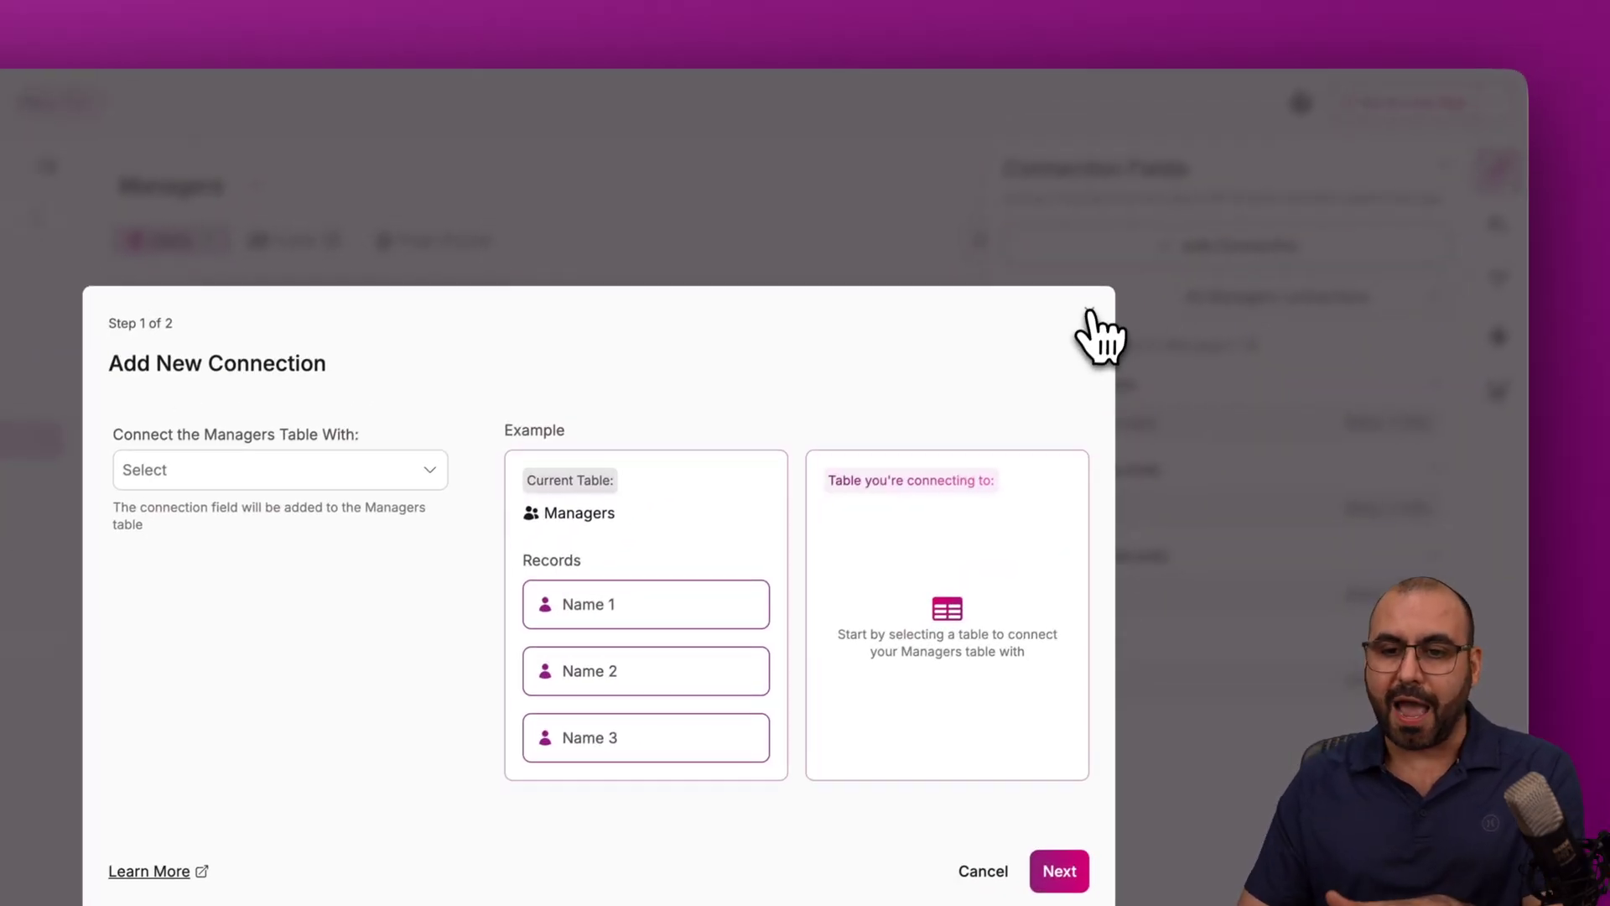
left_click(1176, 284)
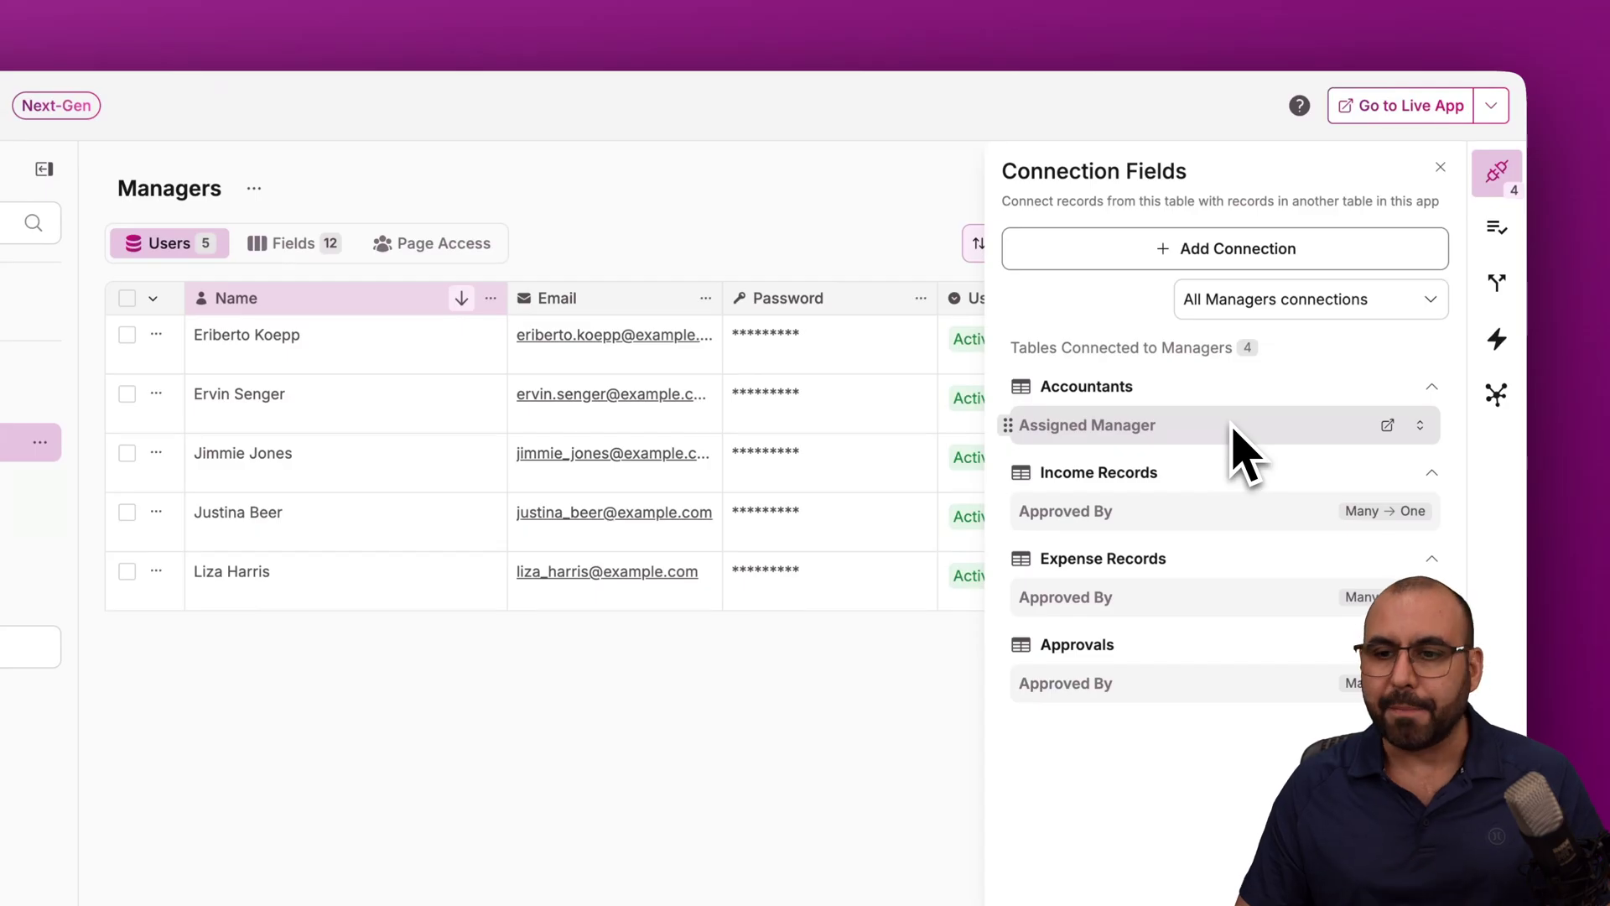
left_click(1498, 227)
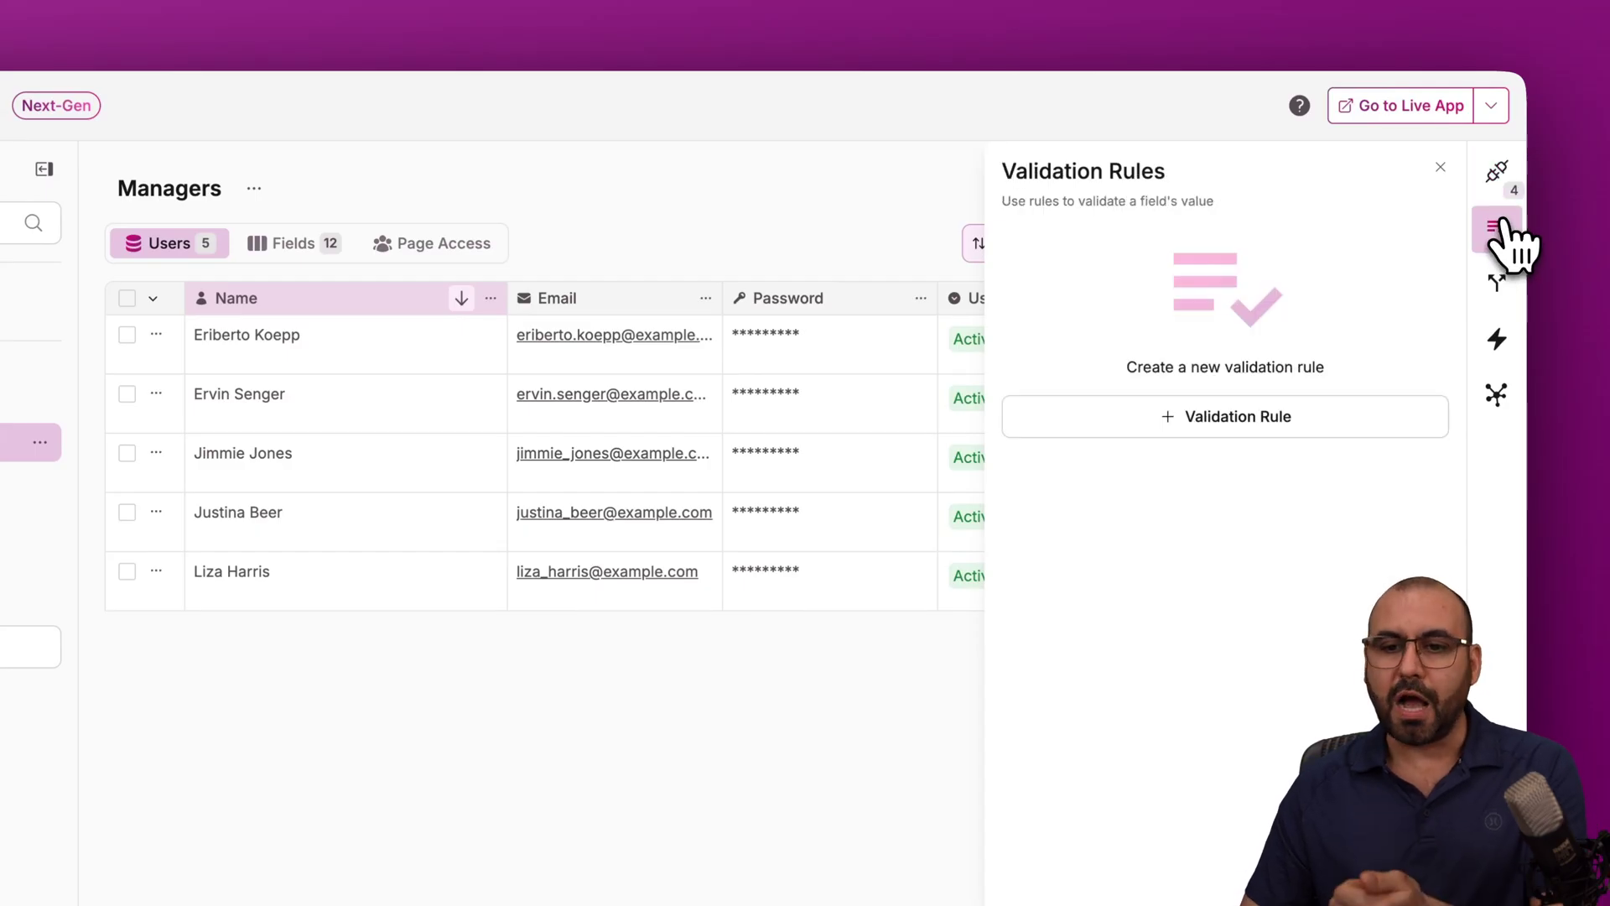
left_click(1499, 283)
left_click(1498, 339)
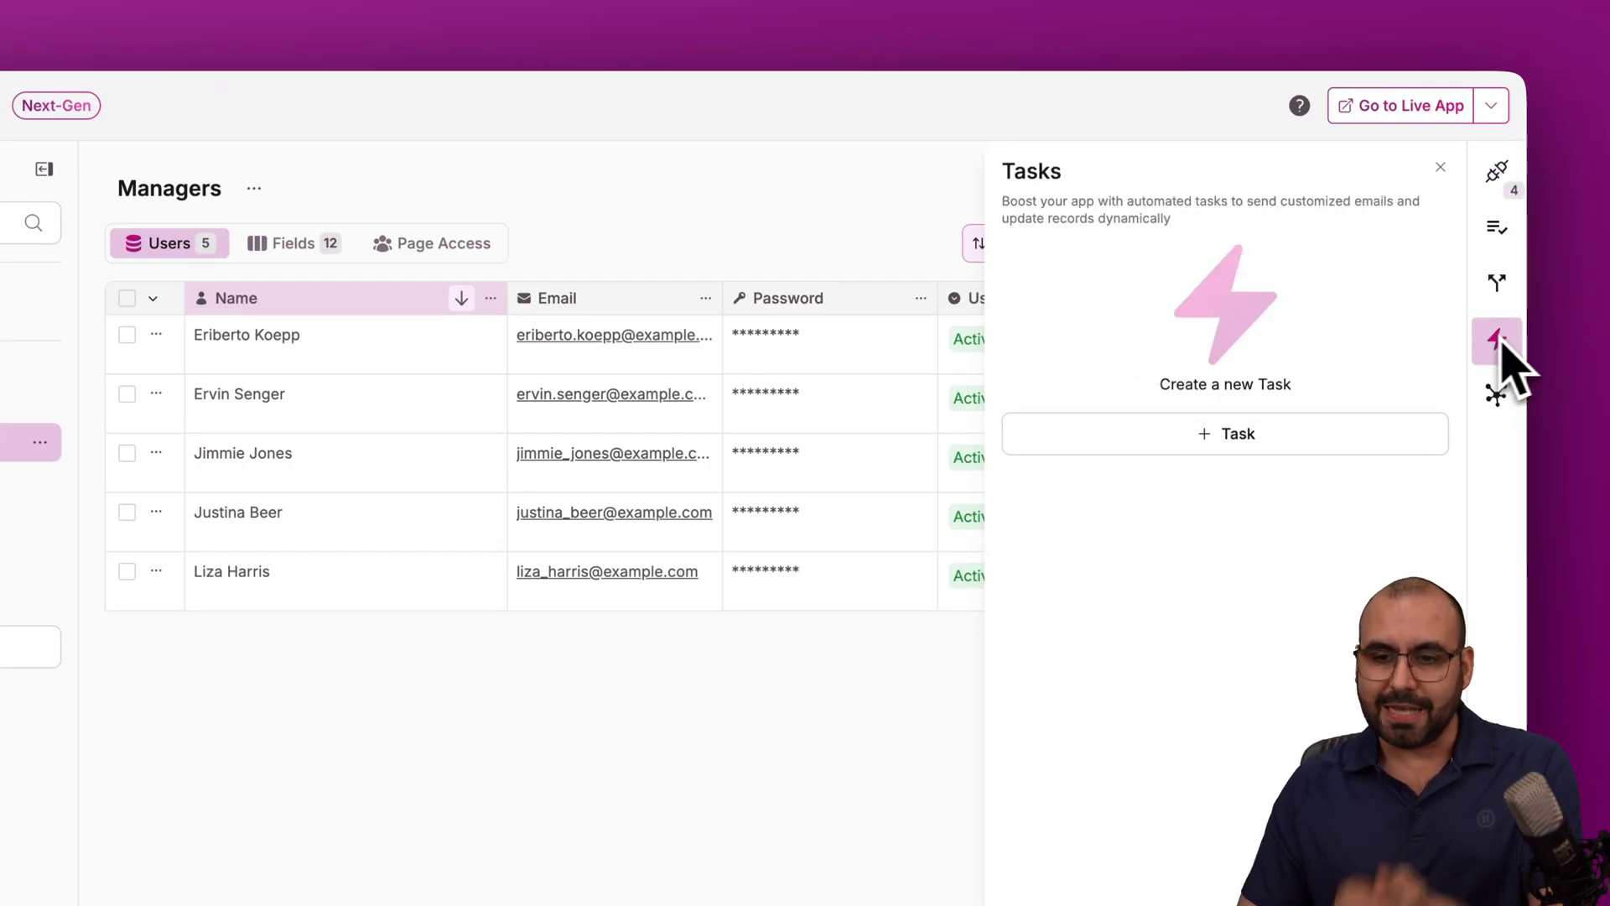
left_click(1440, 168)
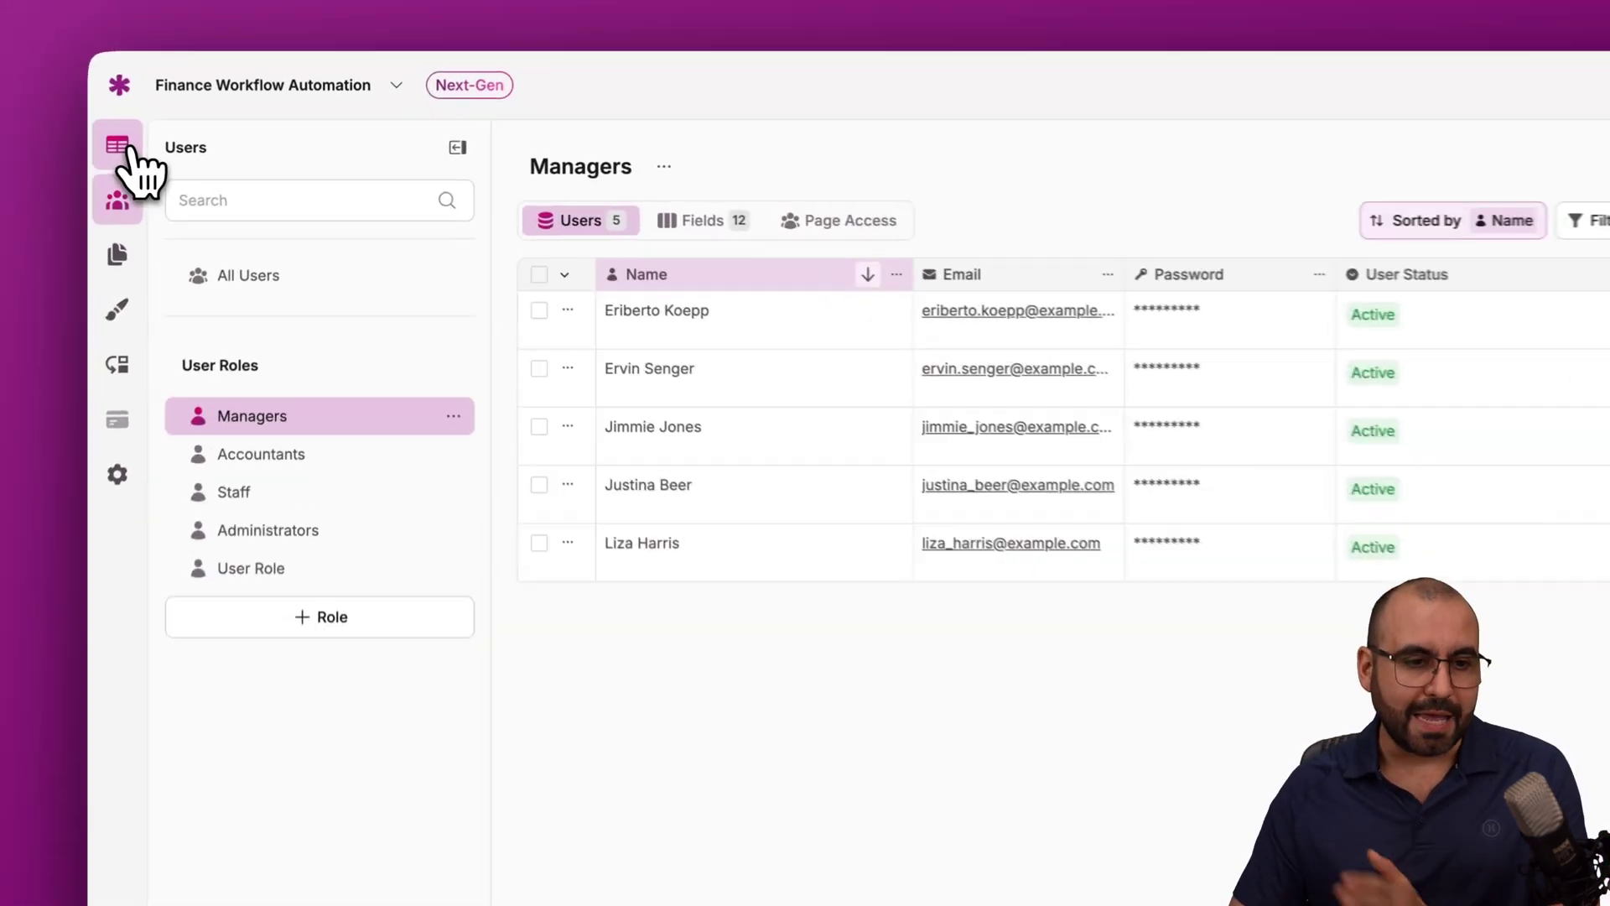
- Open the app's tables and look through all columns of the Income Records data
left_click(124, 147)
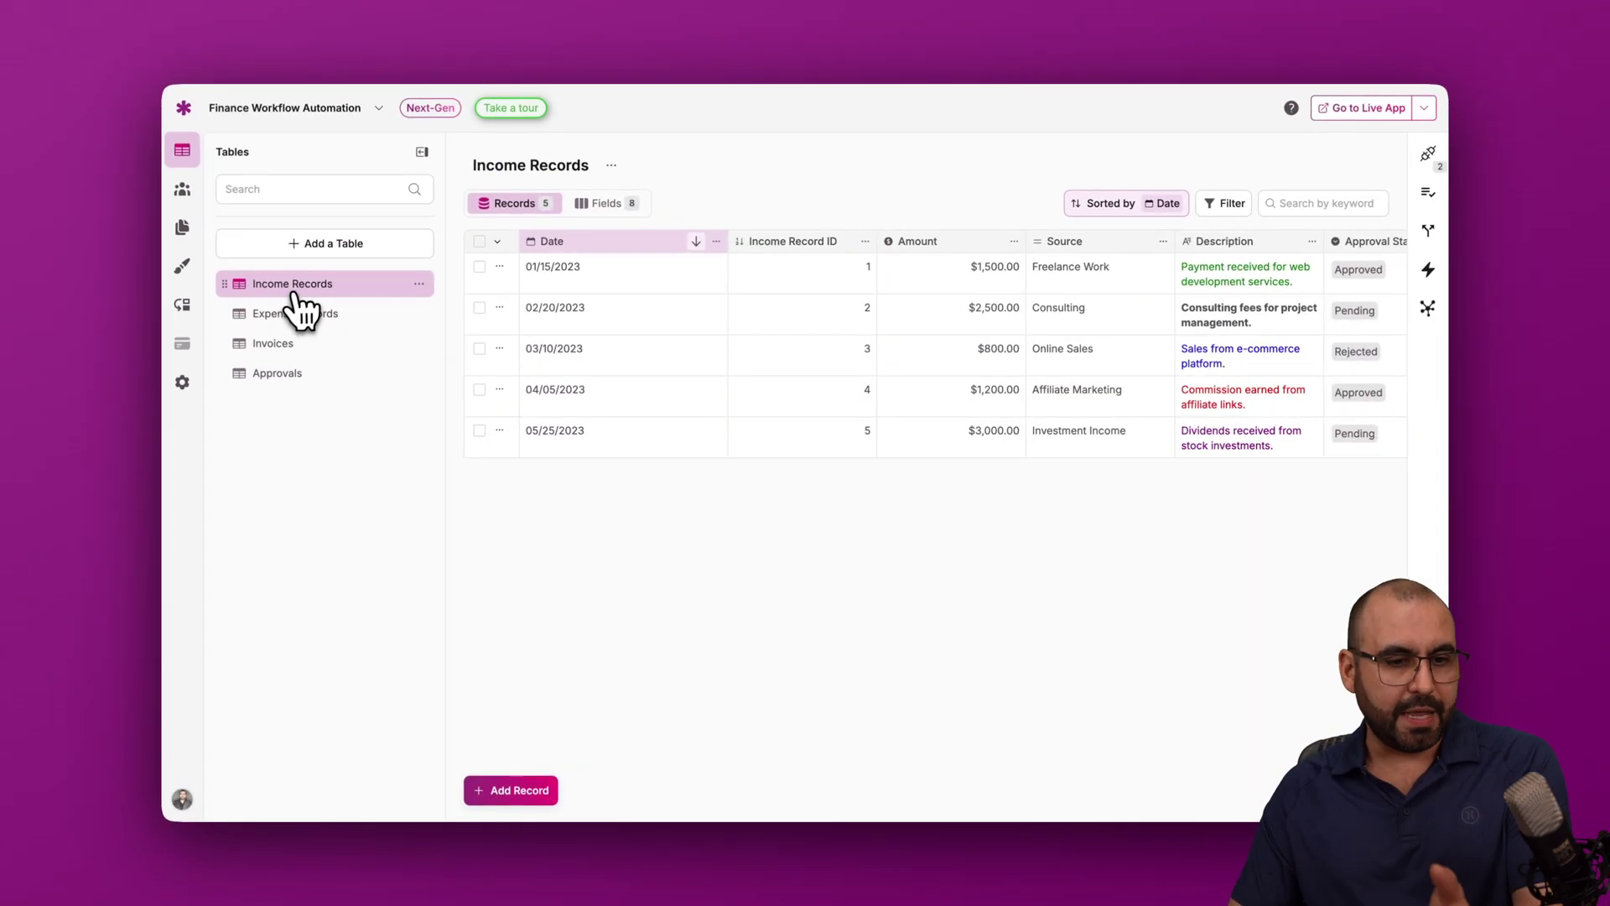
scroll(831, 405, "right", 5)
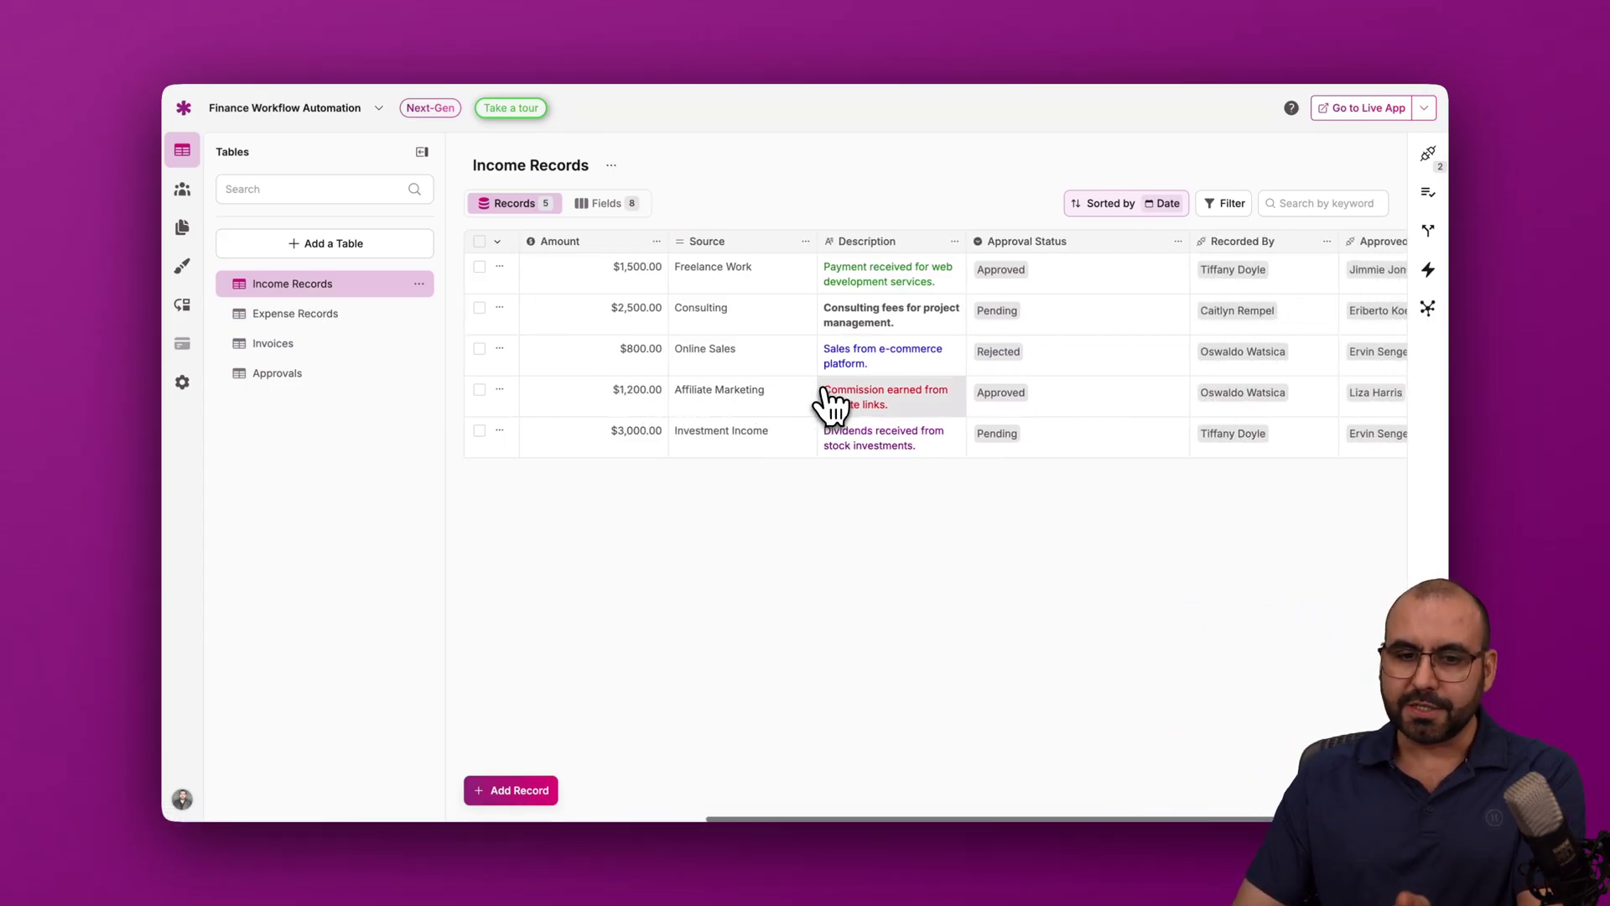
scroll(830, 405, "left", 5)
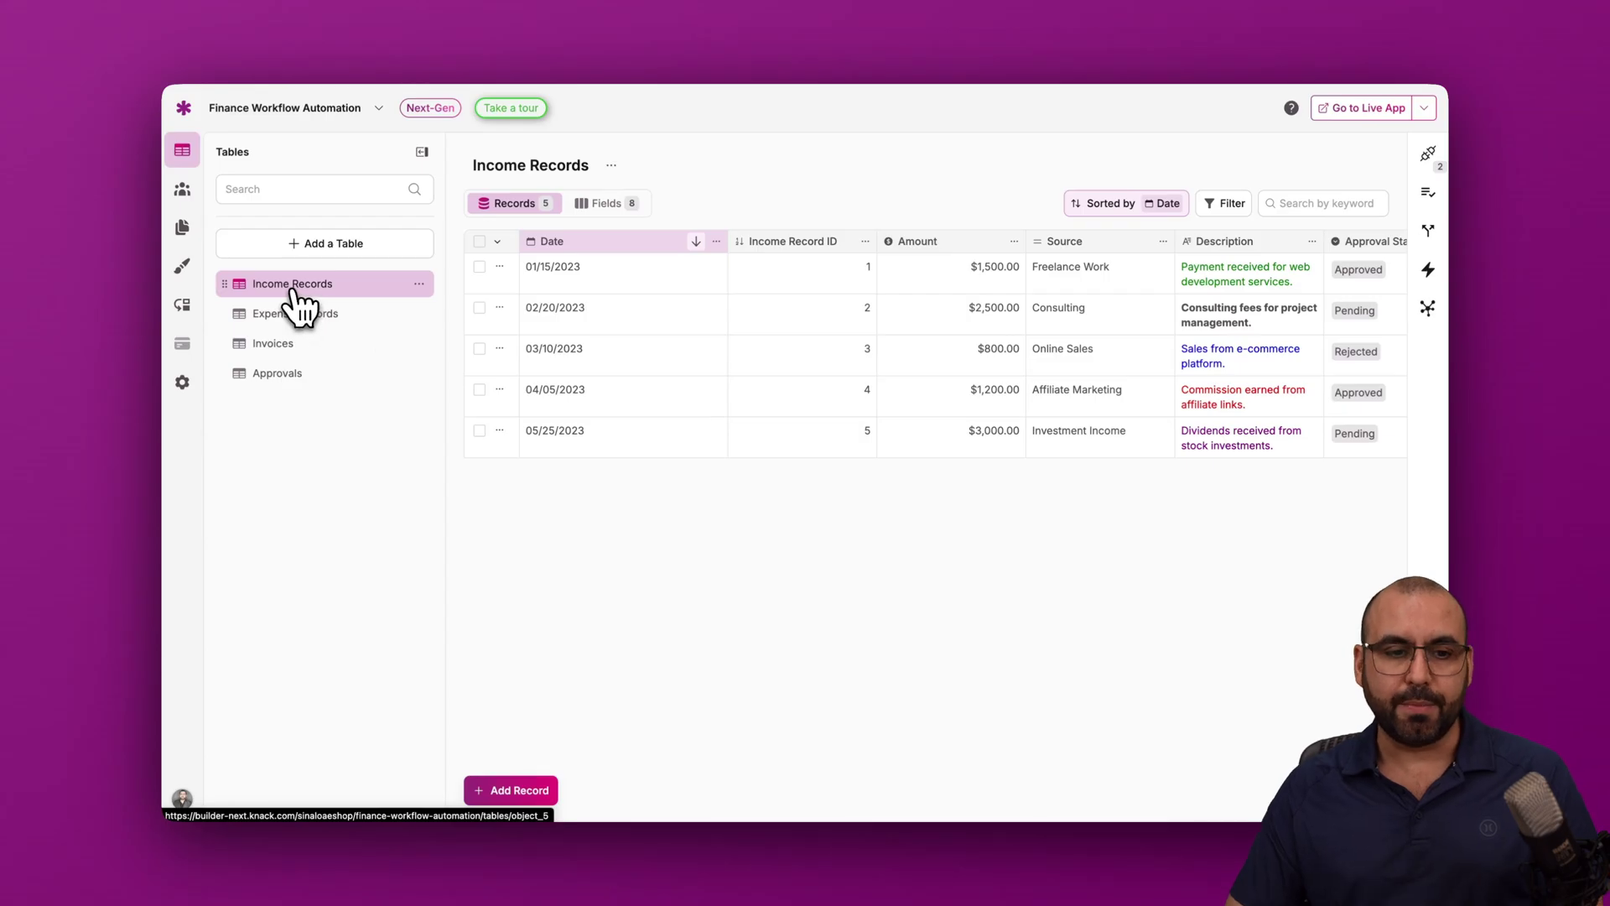
- Review the fields of the Income Records table and the options for adding a field, cancelling without saving
left_click(590, 205)
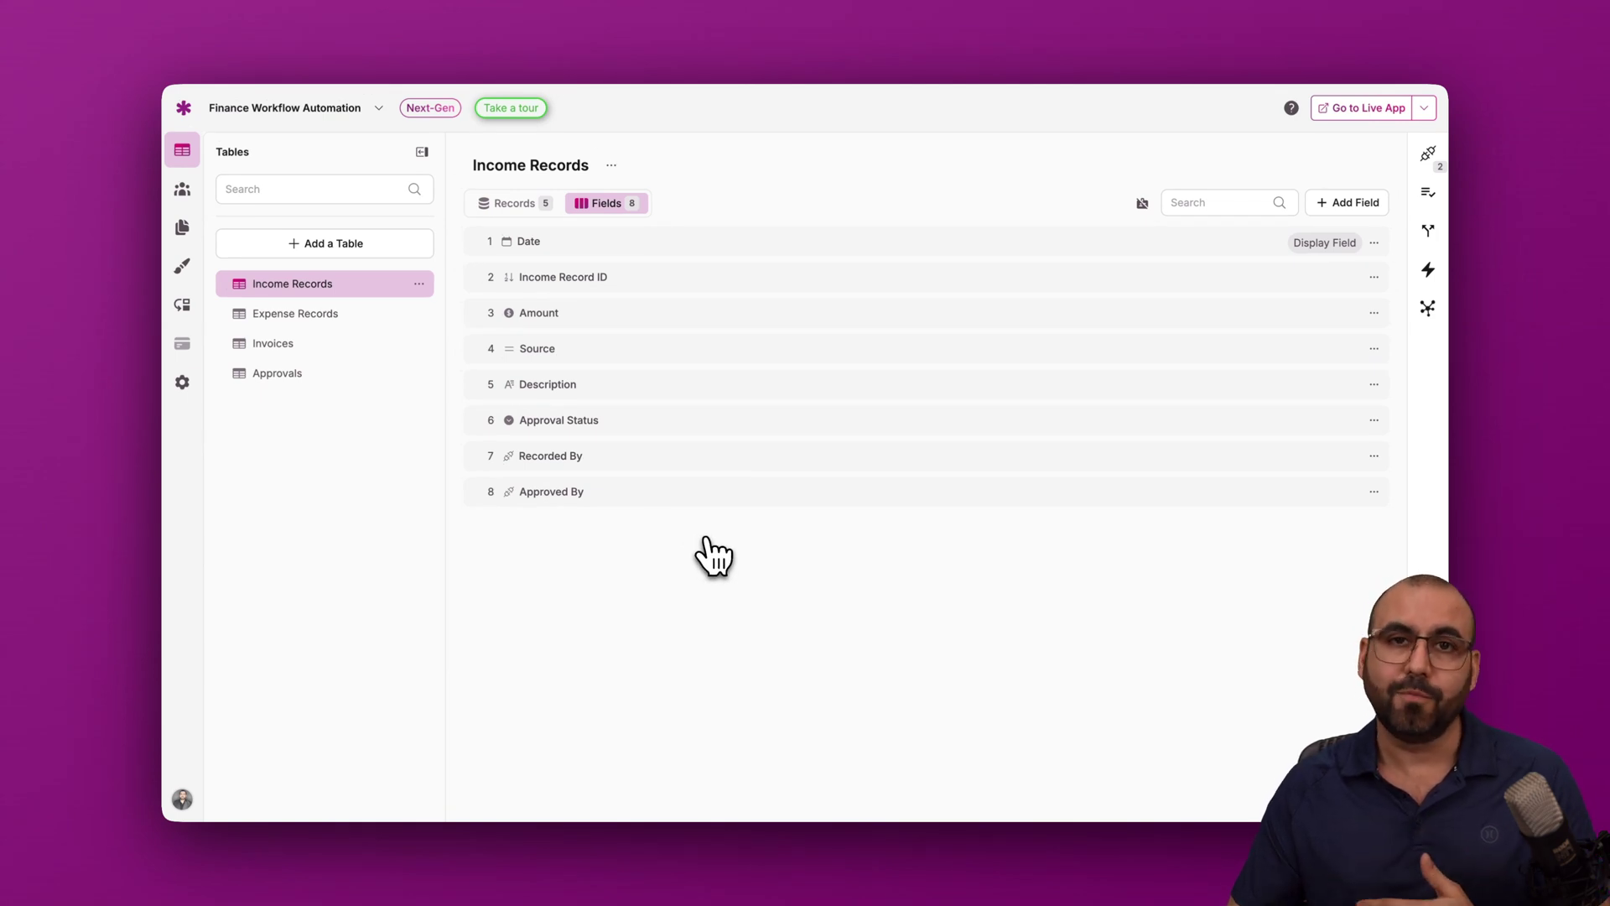
left_click(1347, 202)
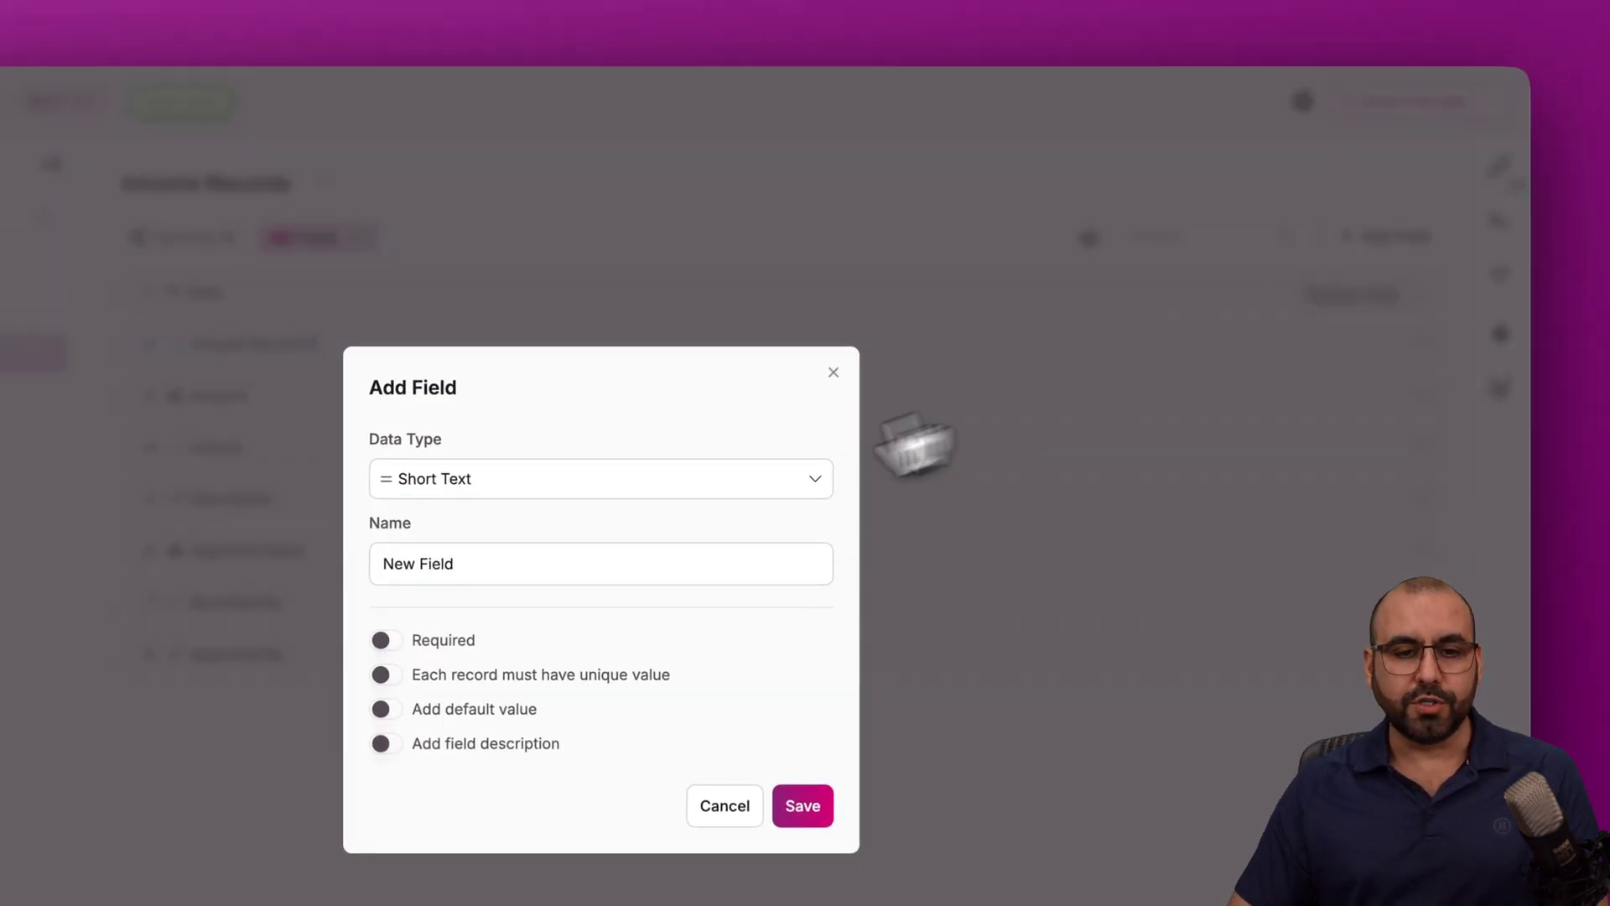
left_click(868, 377)
left_click(866, 305)
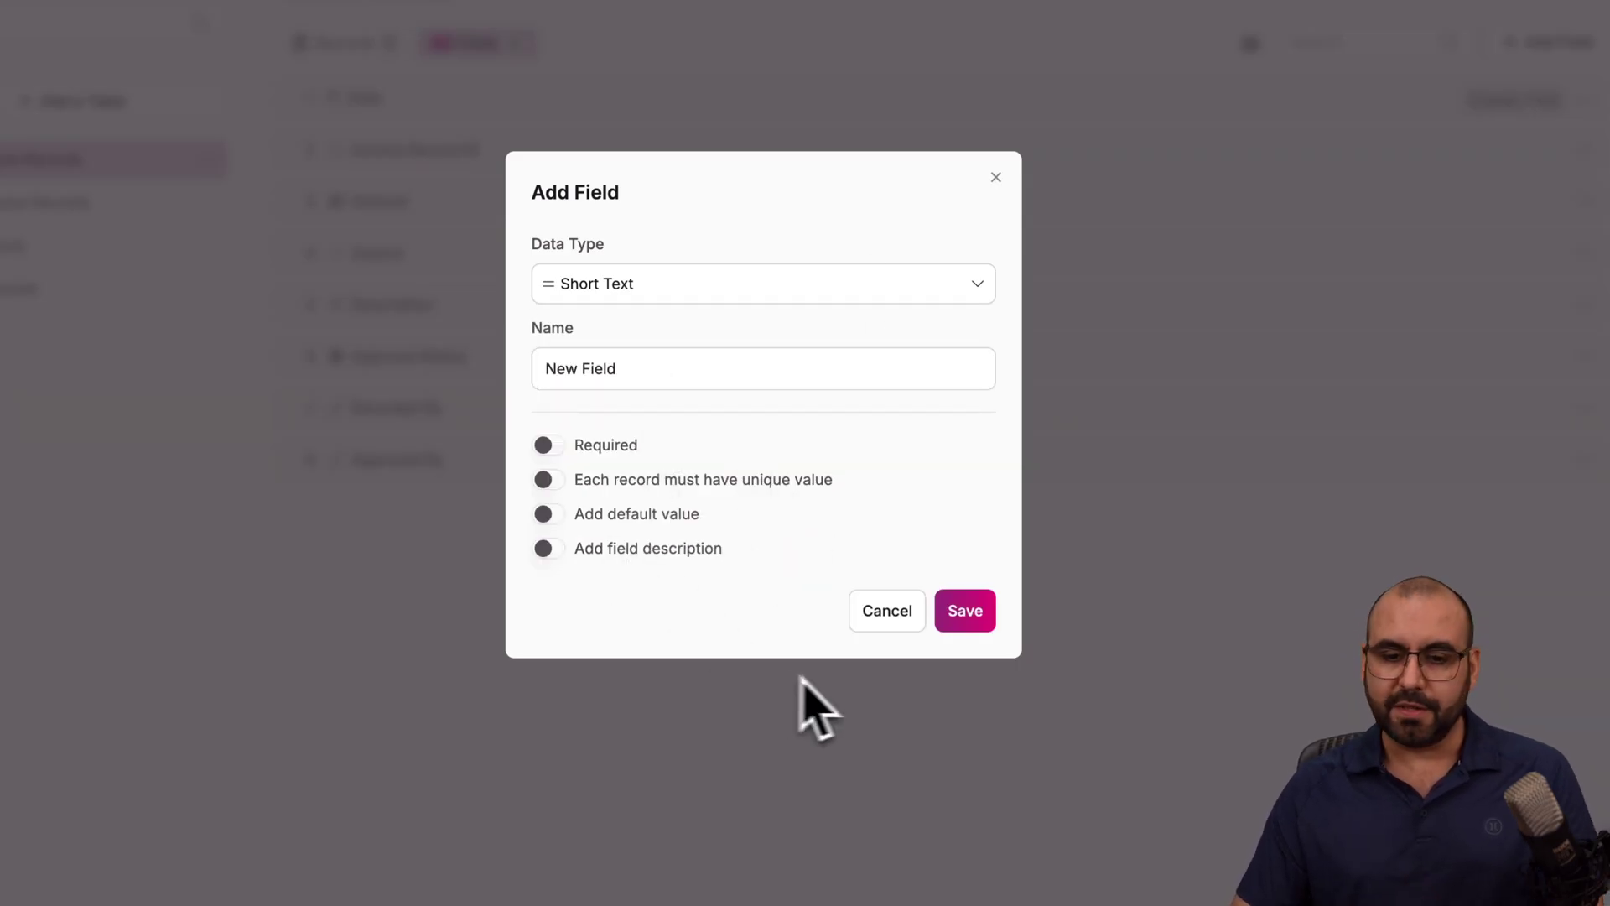
left_click(894, 621)
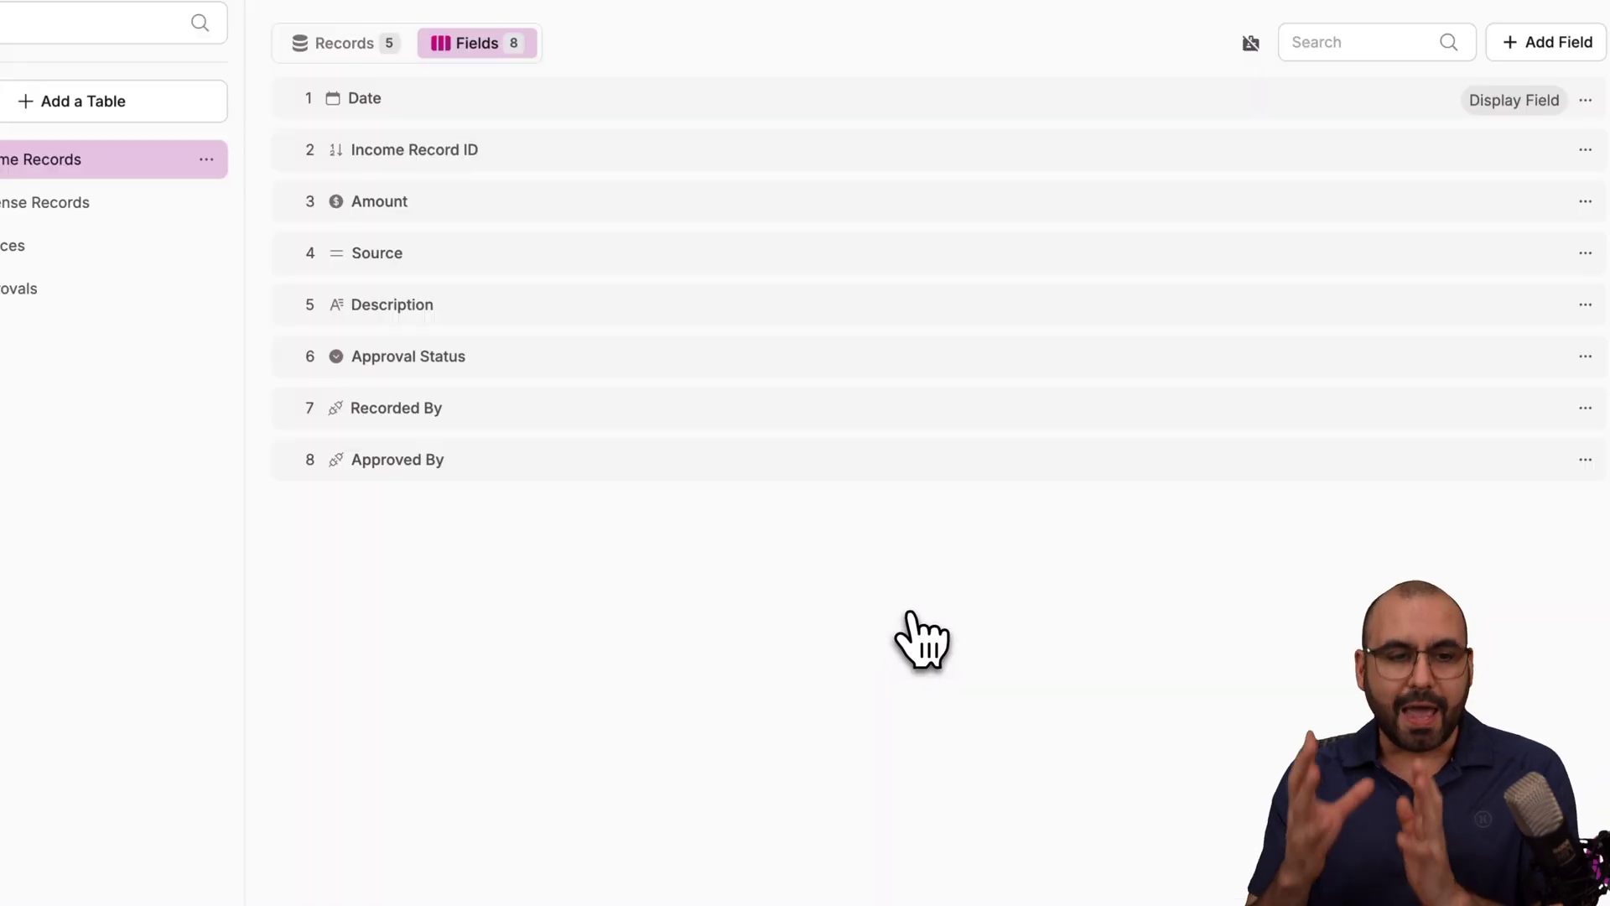
- Look through the Income Records table's connection fields, validation rules, conditional rules and tasks, then close them
left_click(1499, 187)
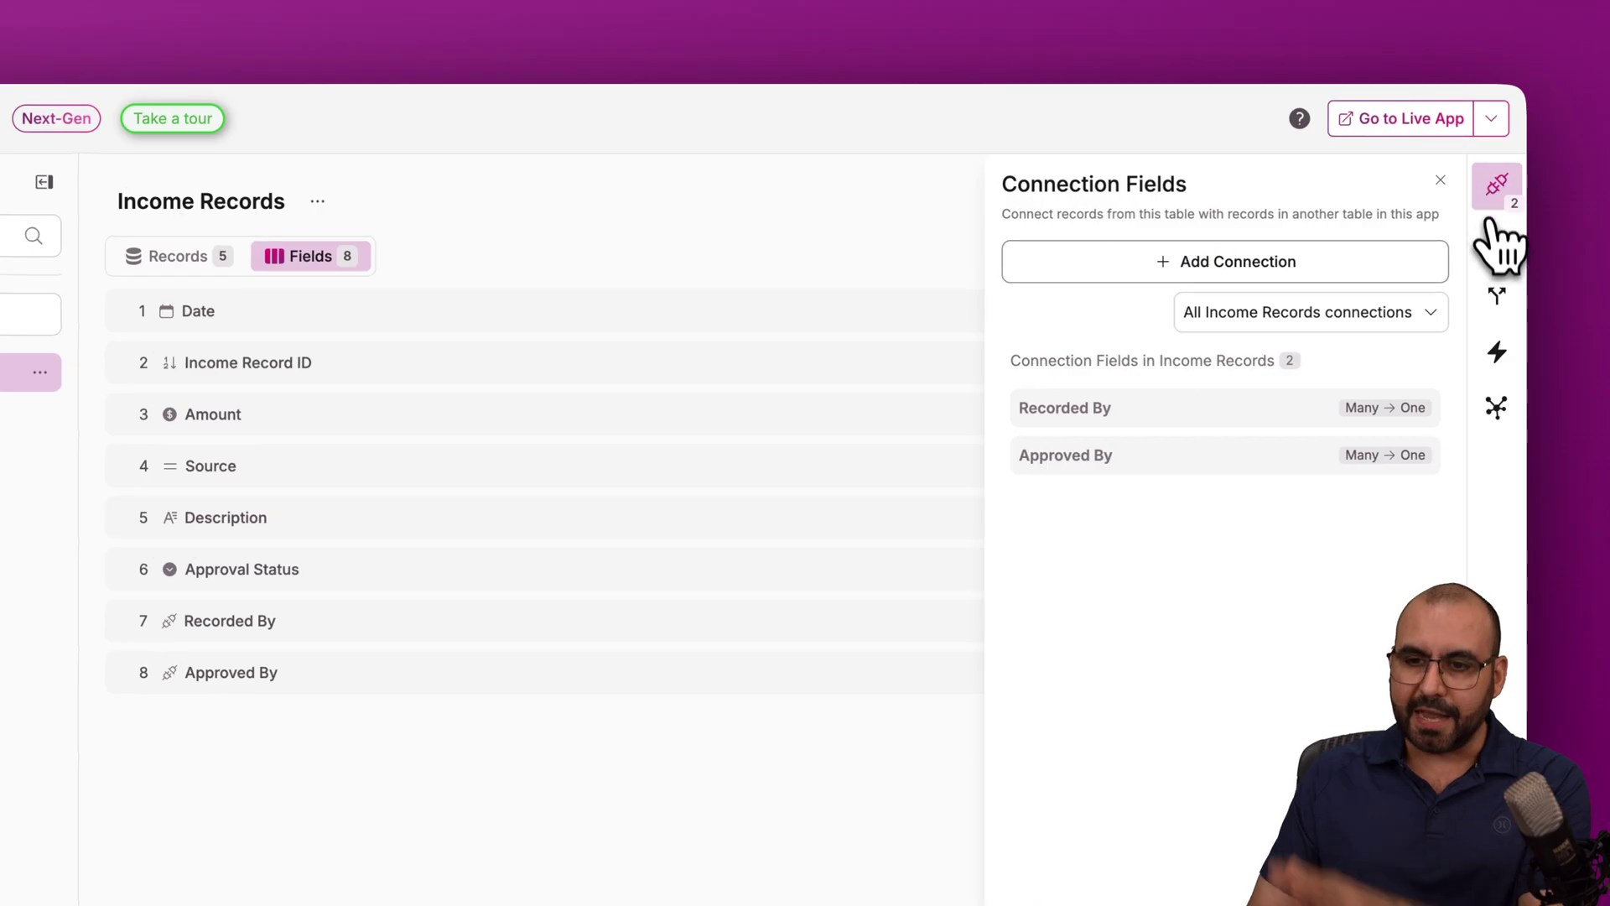
left_click(1495, 234)
left_click(1497, 295)
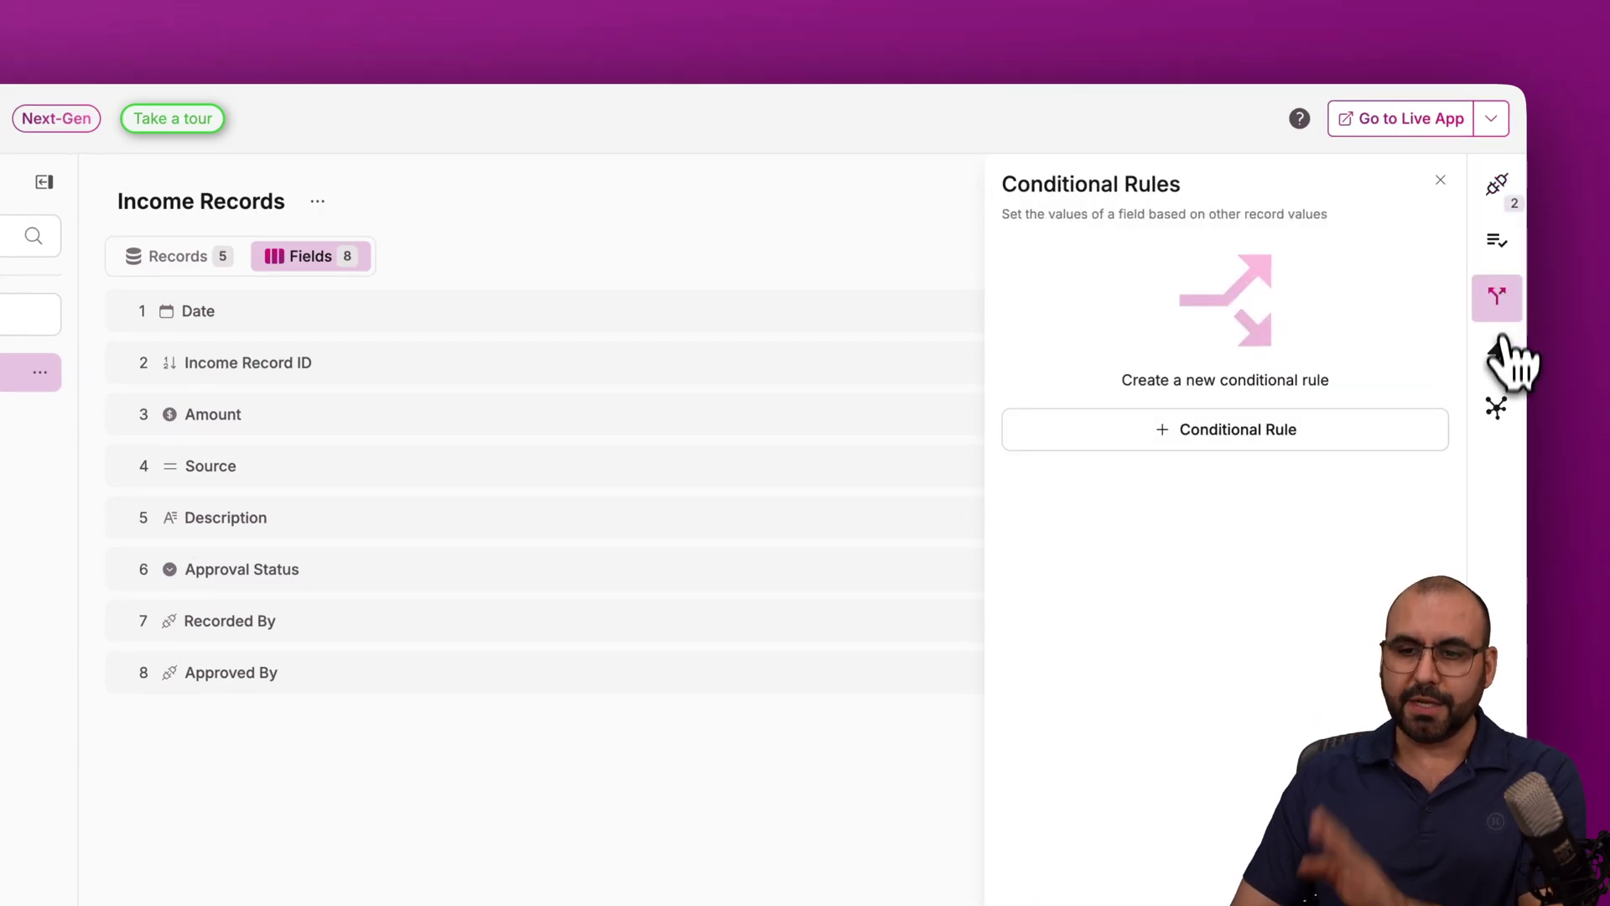
left_click(1497, 352)
left_click(1440, 180)
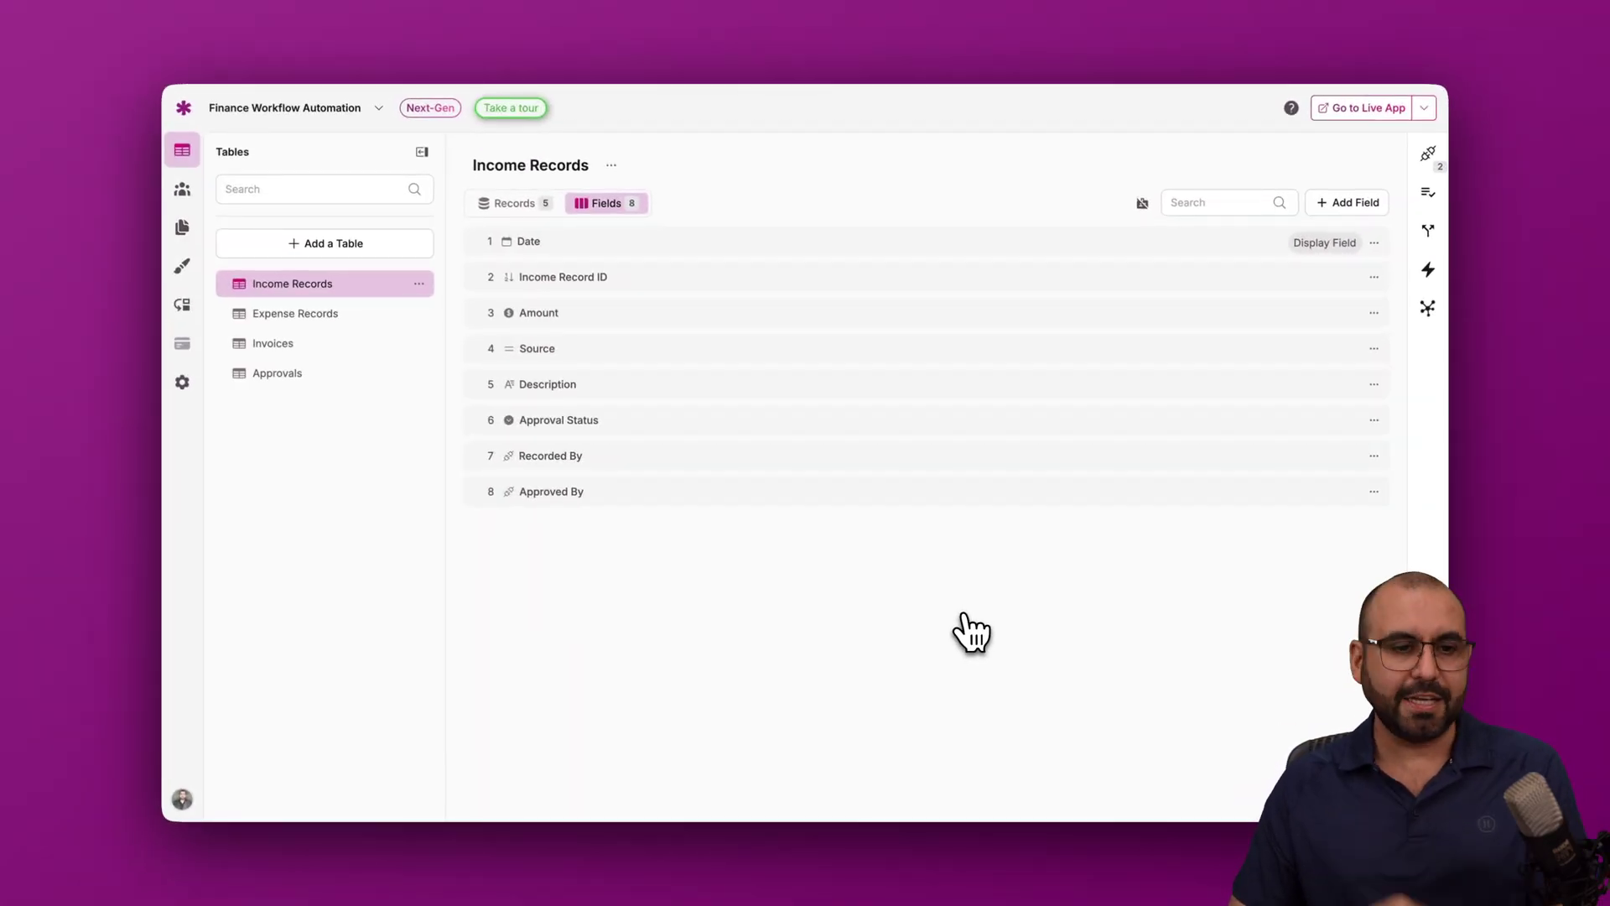
- Open My Custom Theme and examine its style settings and its navigation, page width and title layout options
left_click(182, 265)
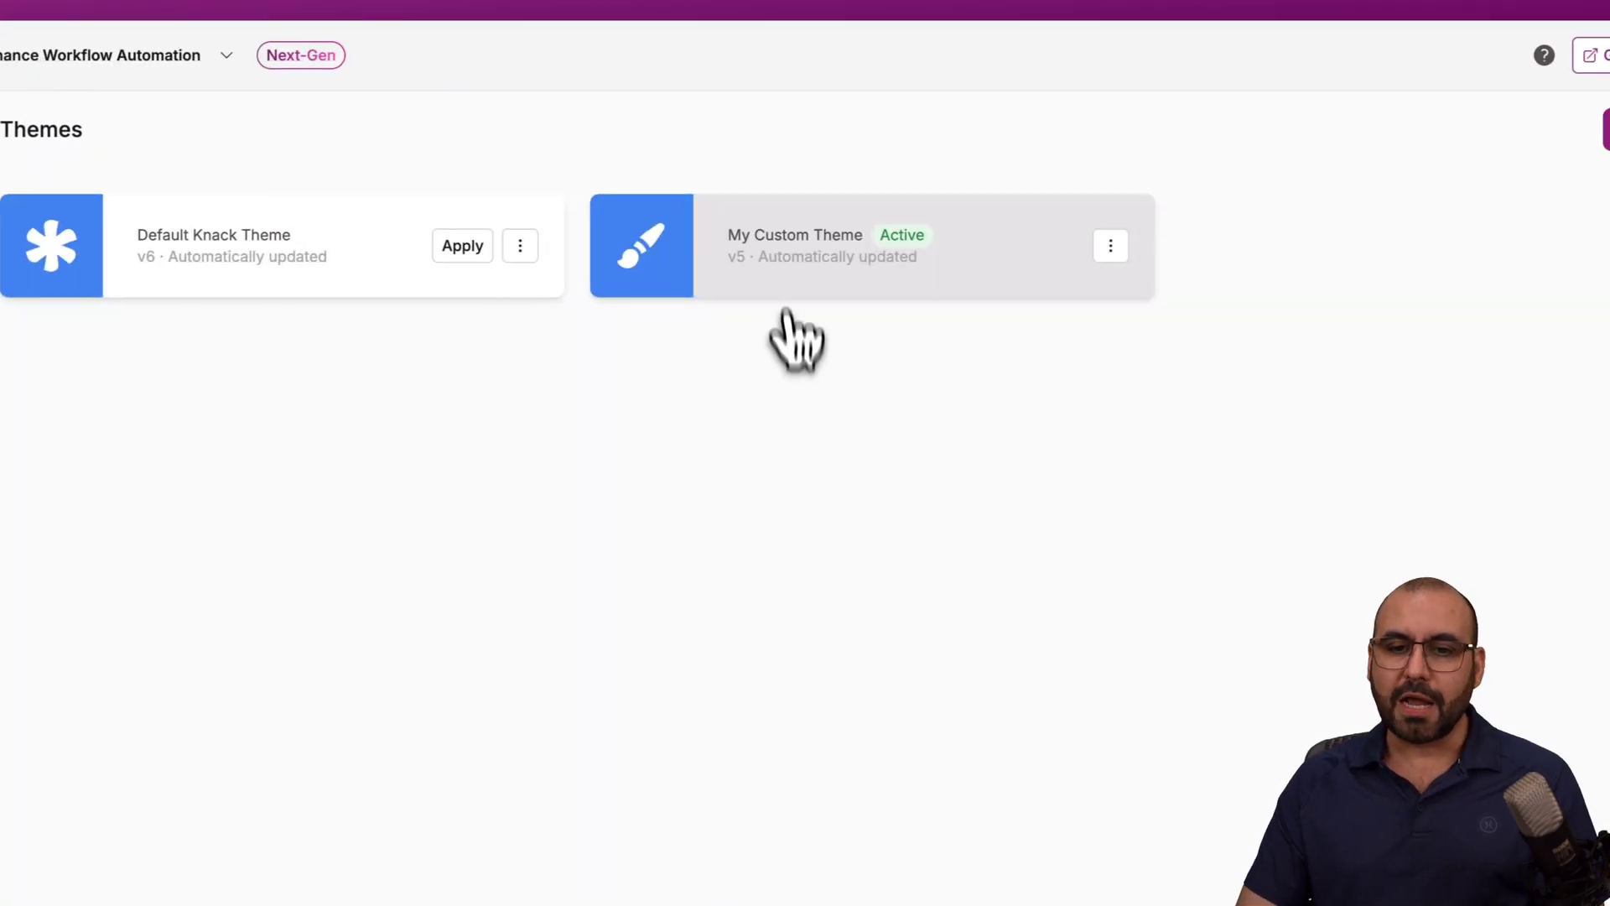
left_click(901, 251)
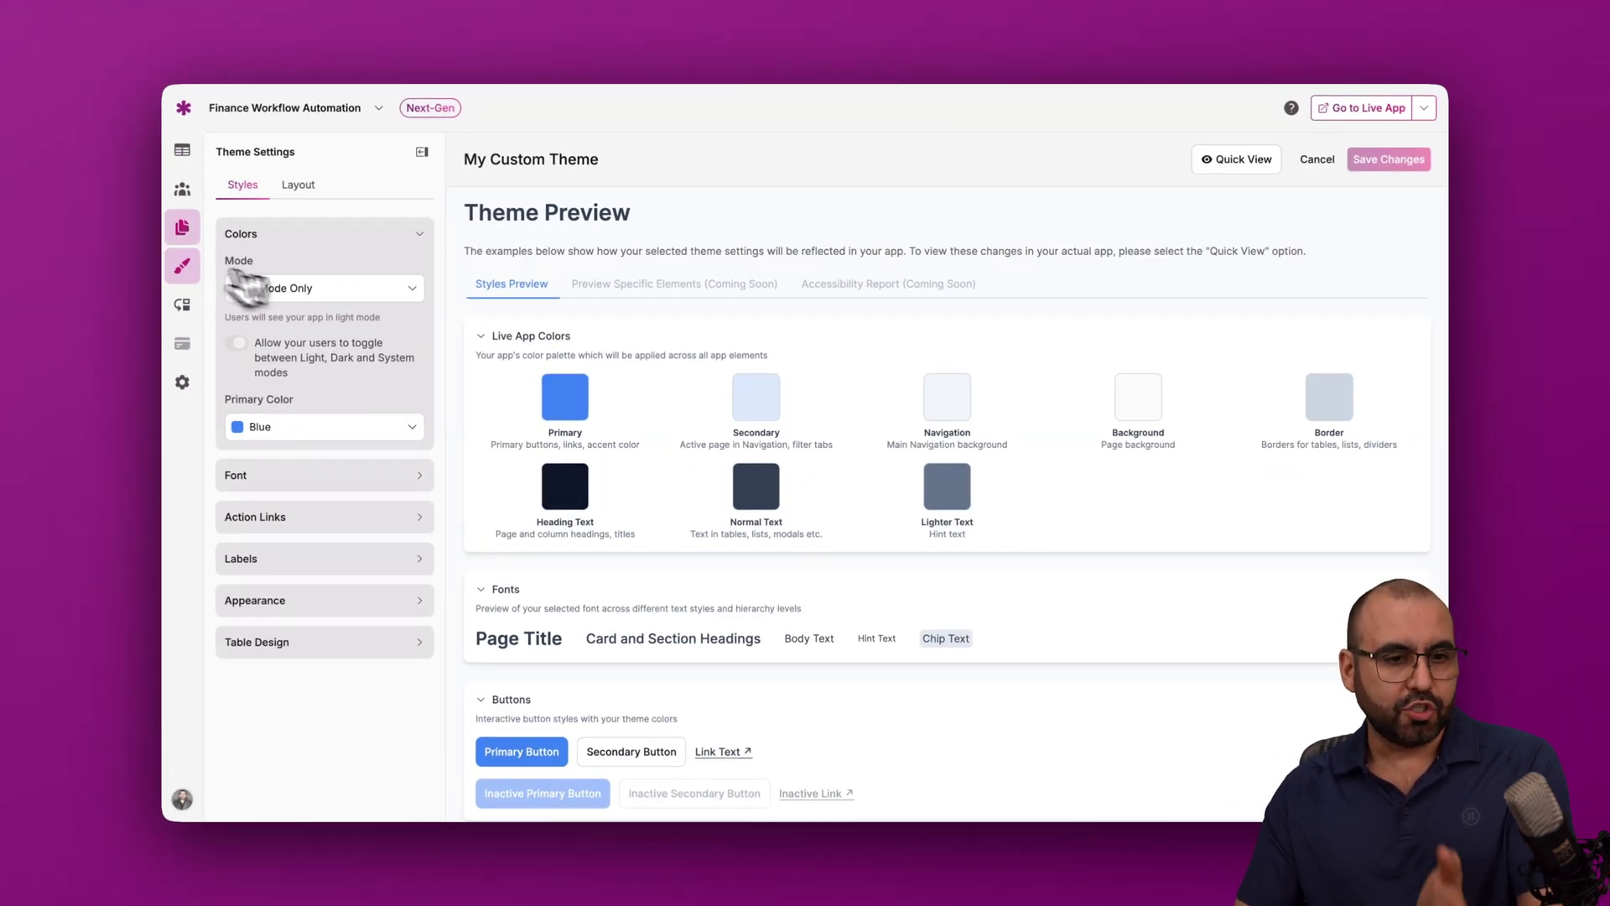
left_click(295, 188)
scroll(340, 478, "down", 3)
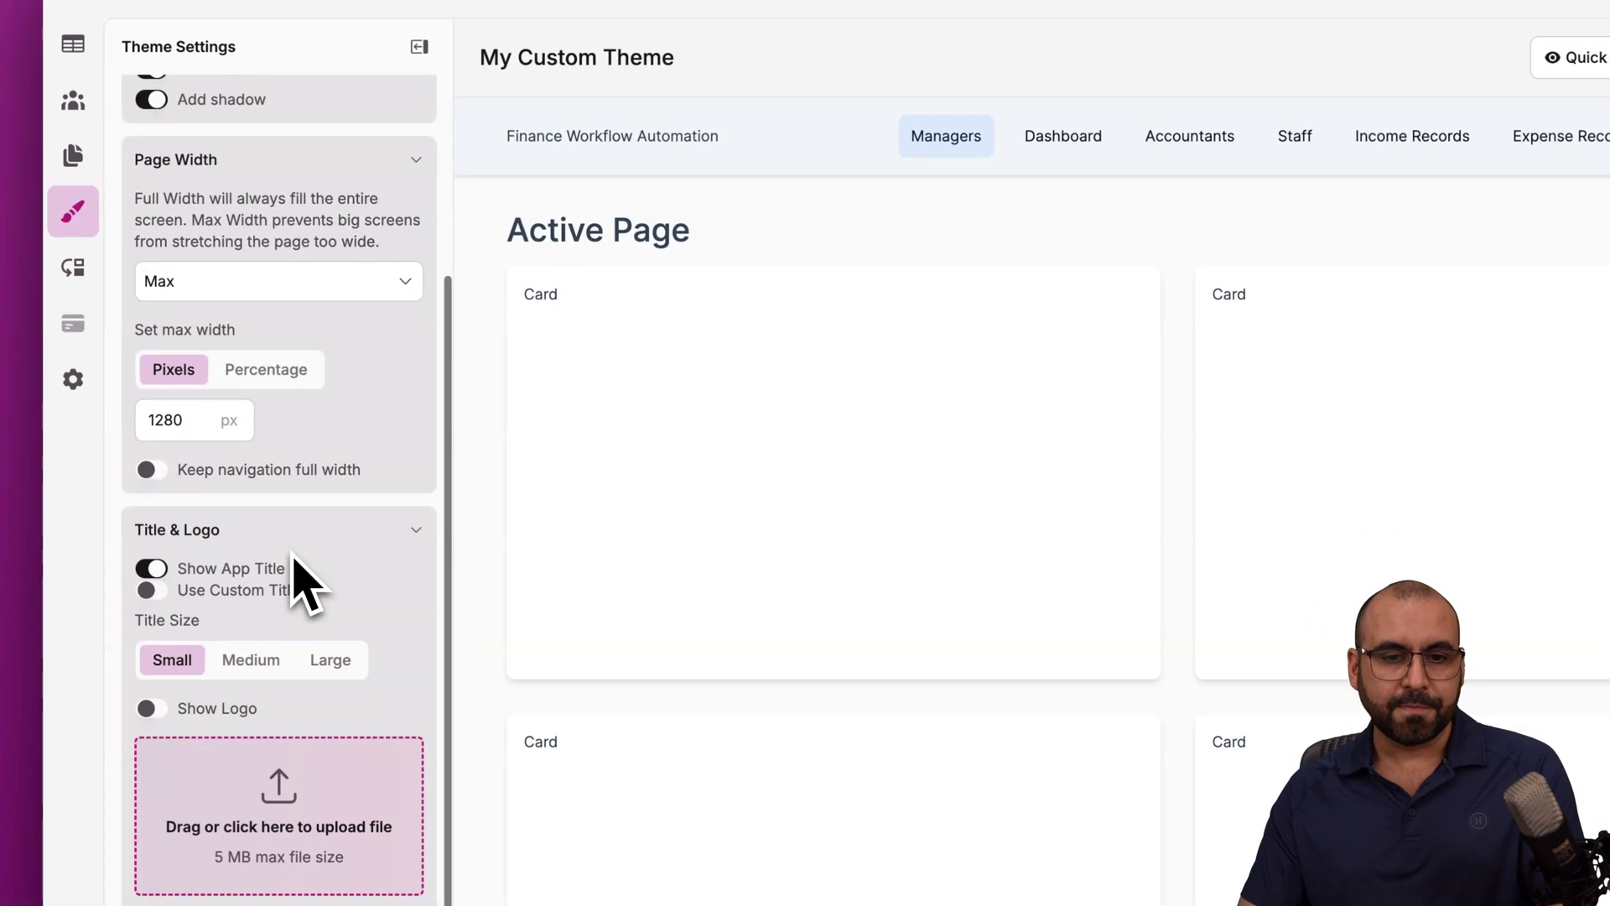
scroll(293, 555, "up", 3)
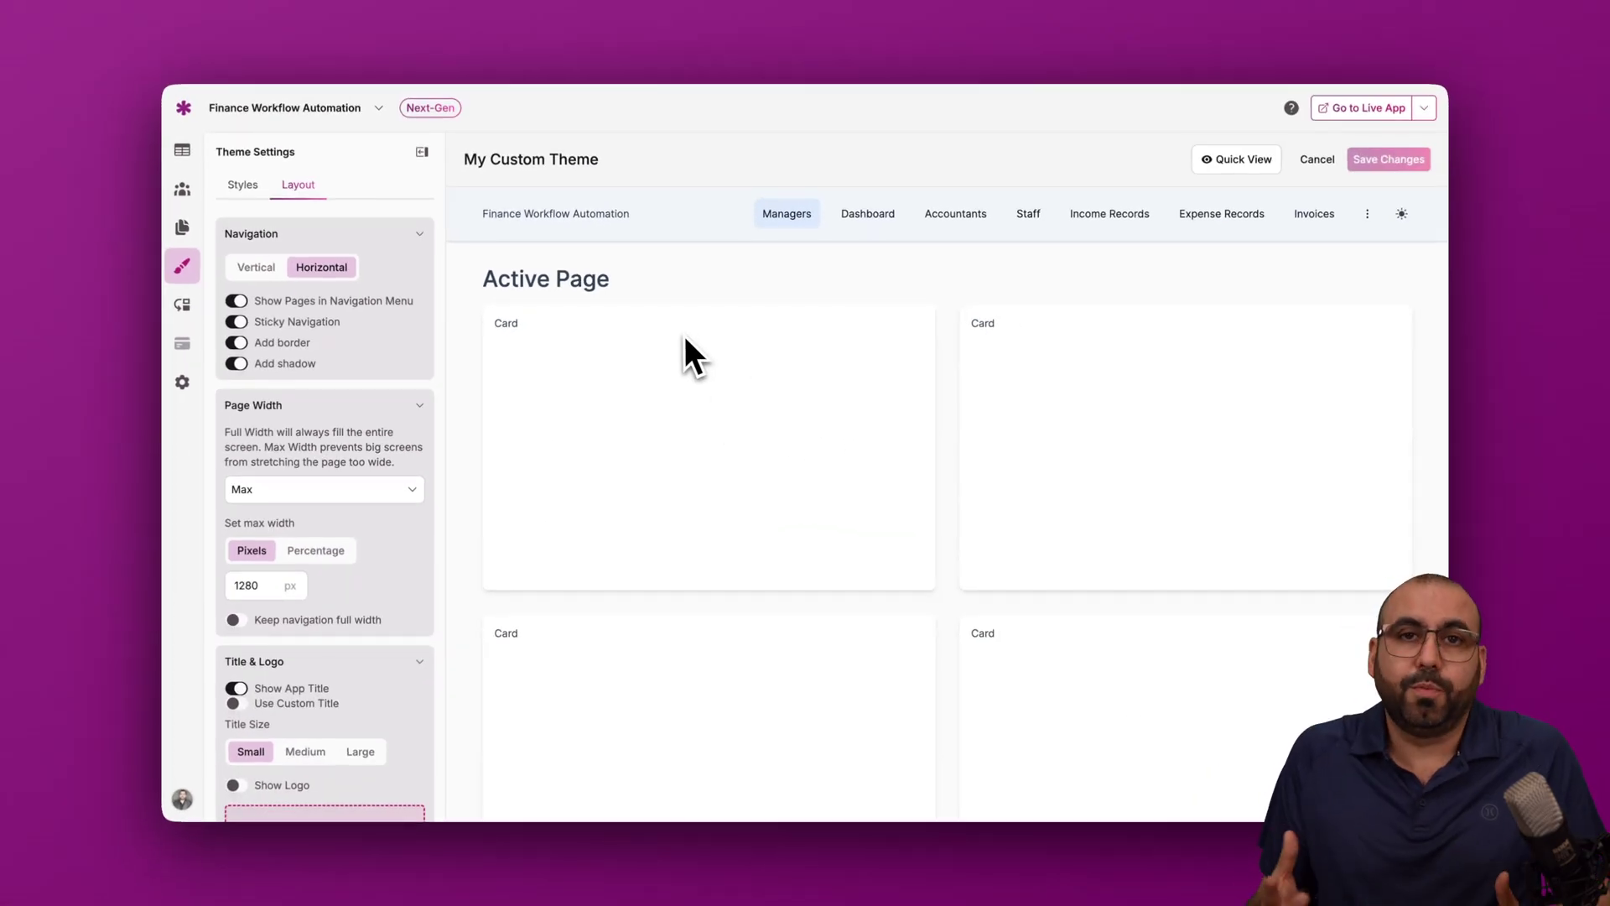
left_click(243, 184)
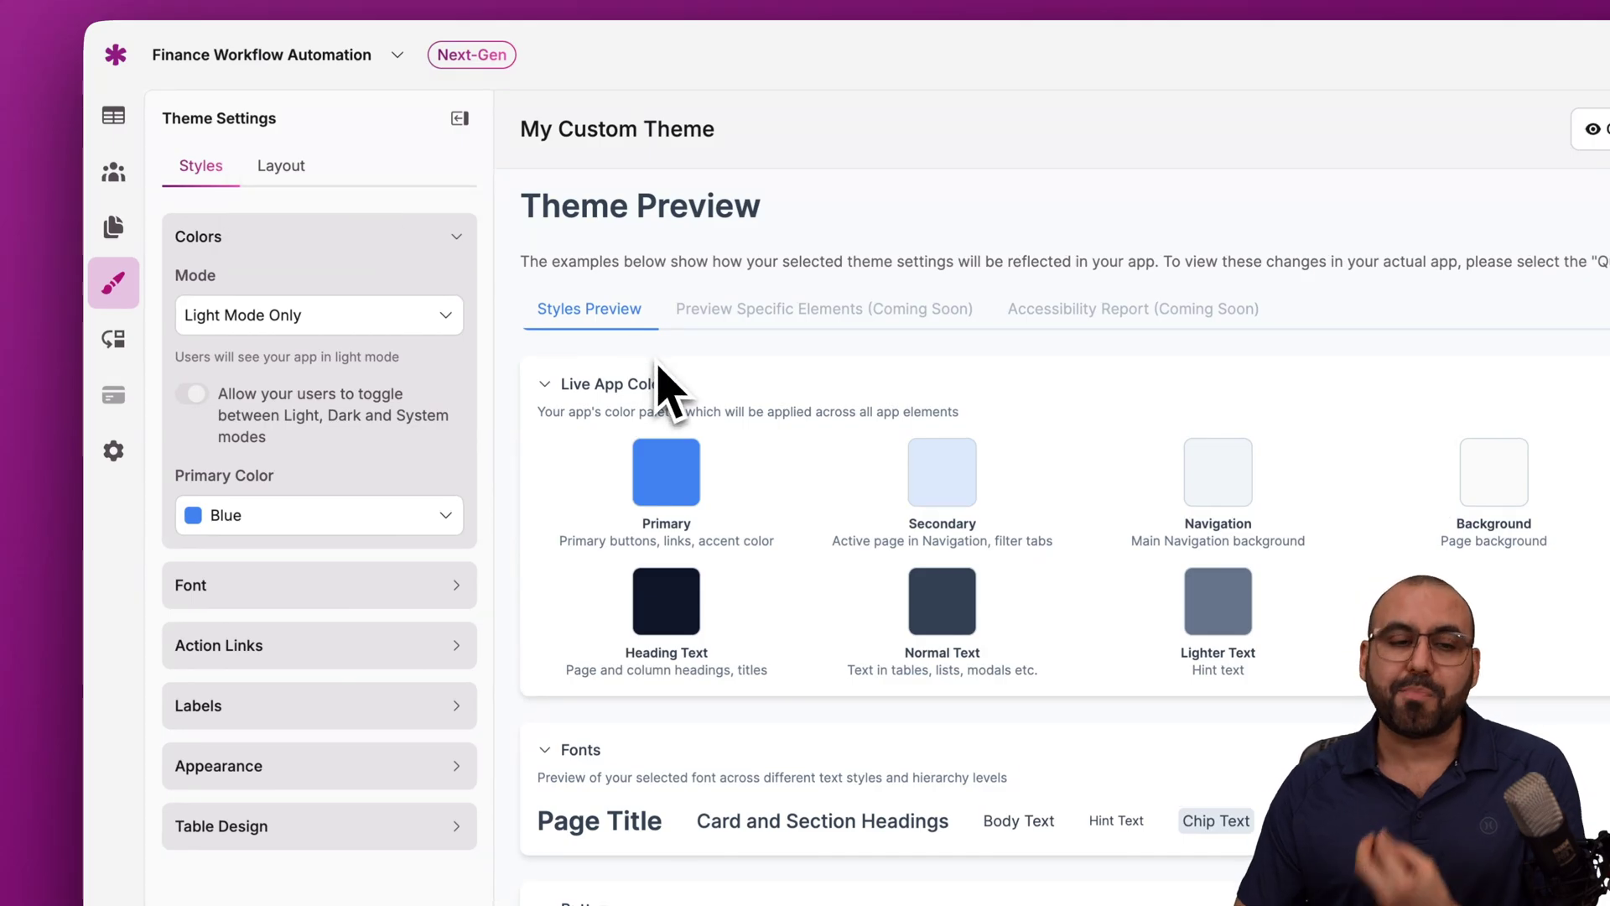
- Review the available flow templates and the app's general settings, returning to the Income Records table
left_click(122, 347)
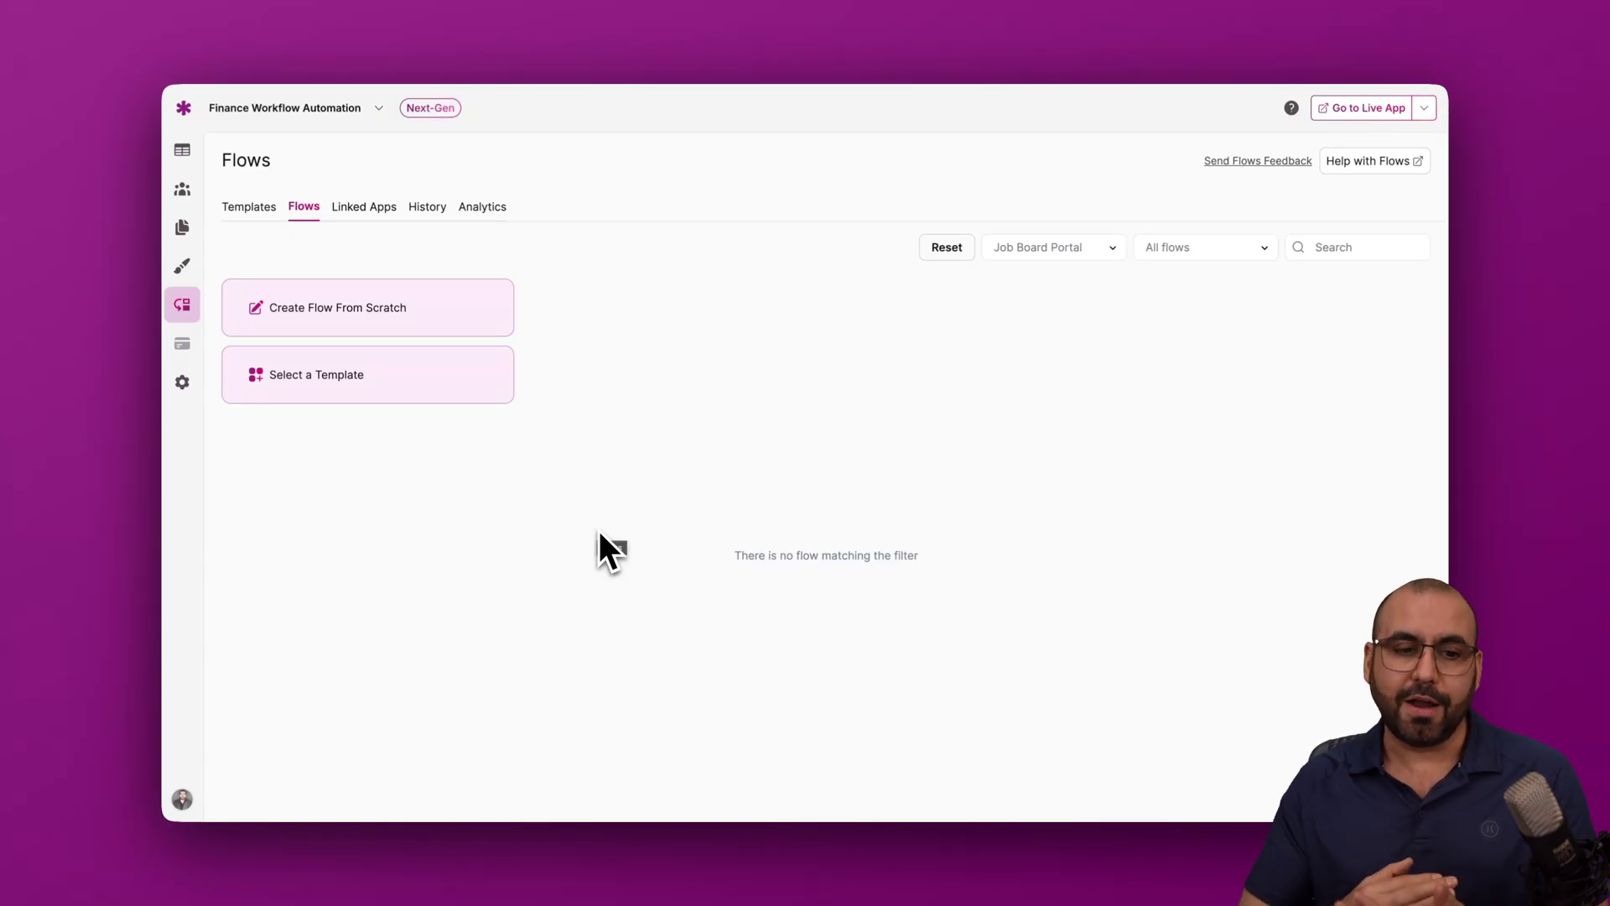
left_click(414, 377)
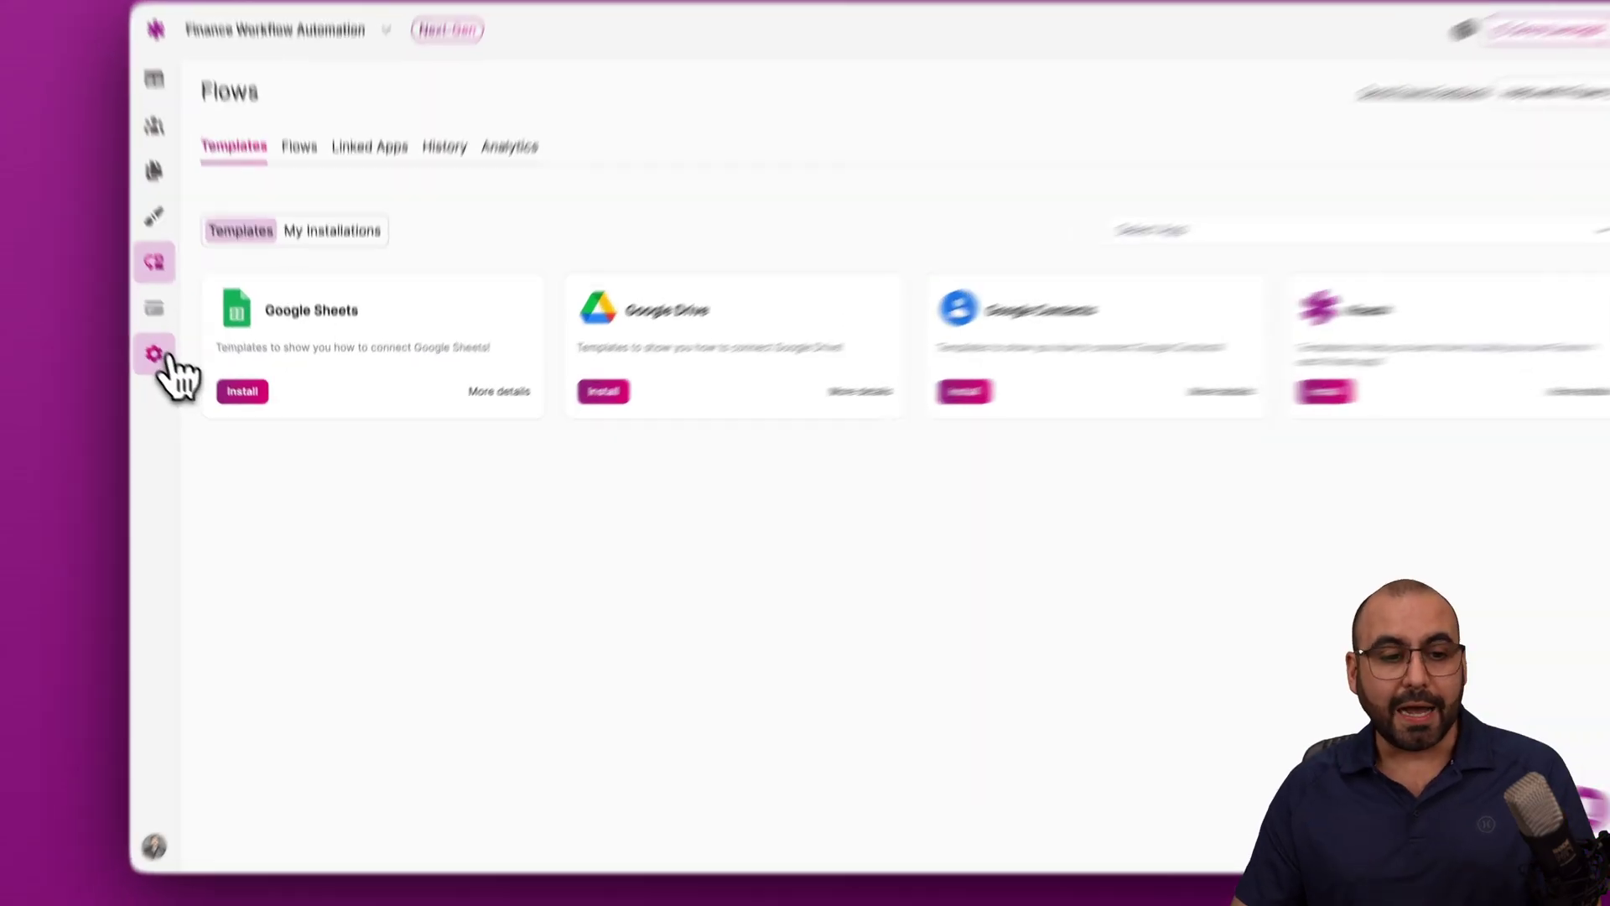
left_click(182, 381)
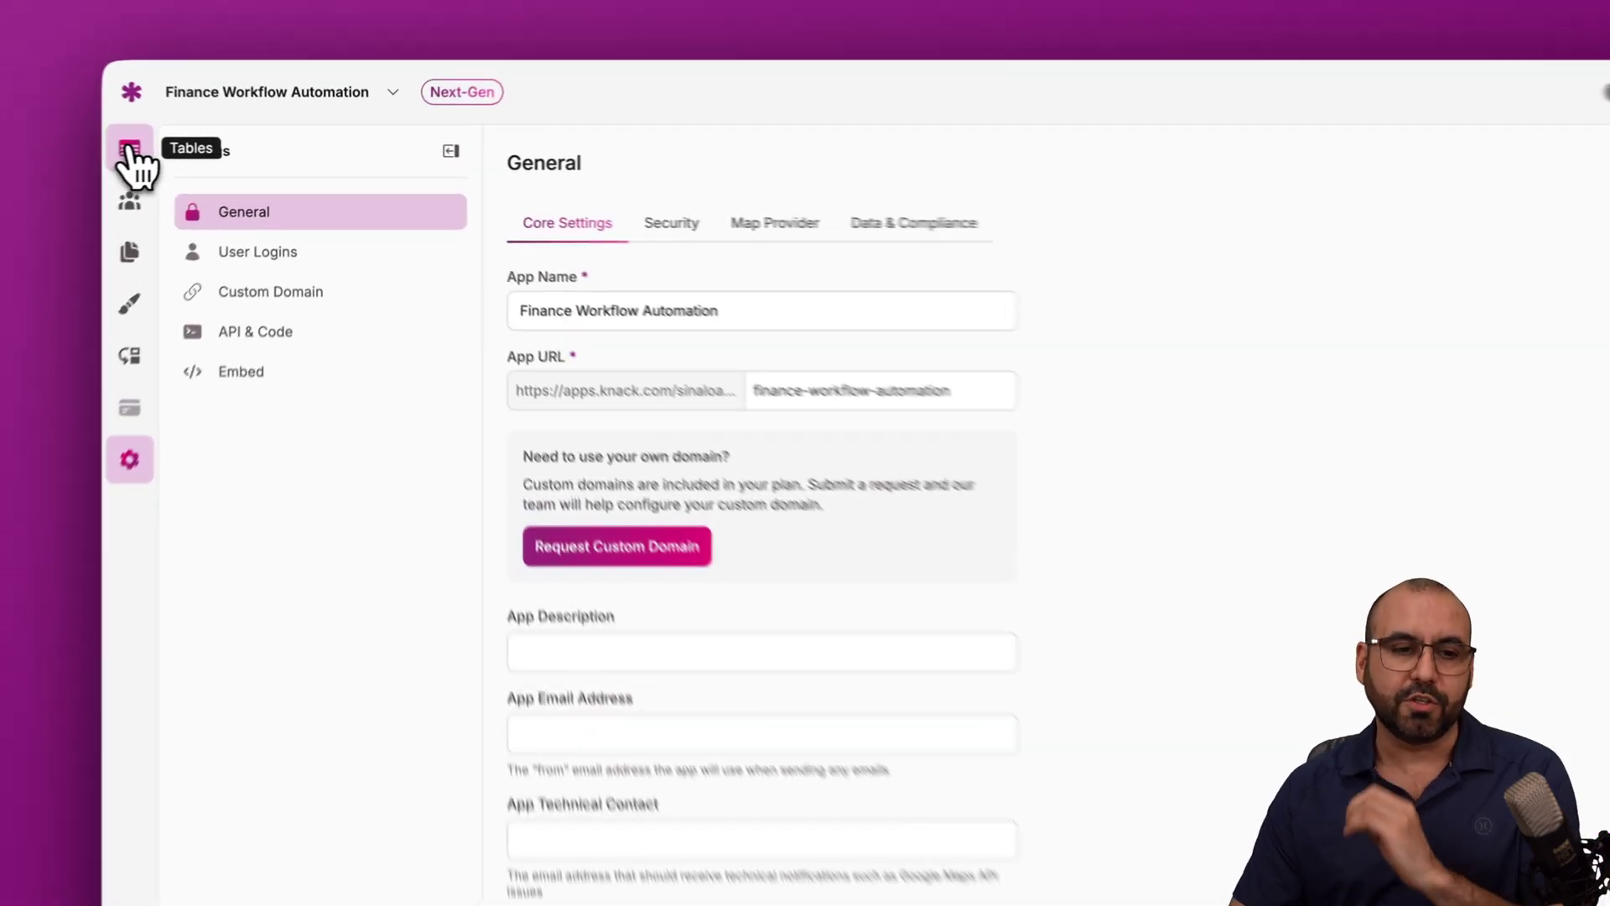
left_click(130, 149)
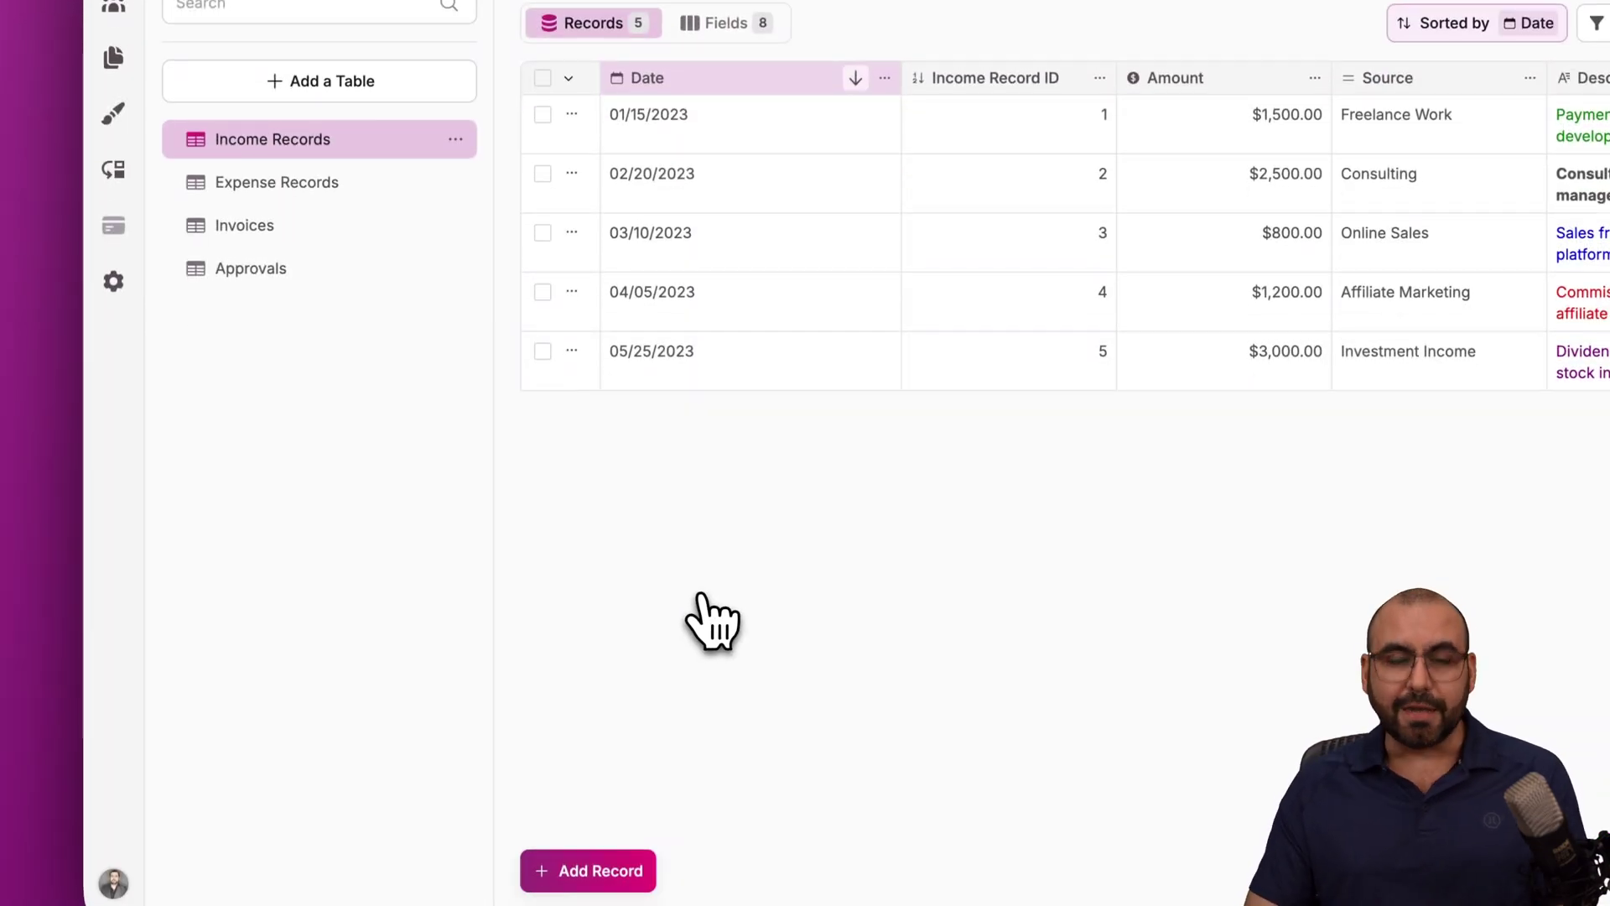